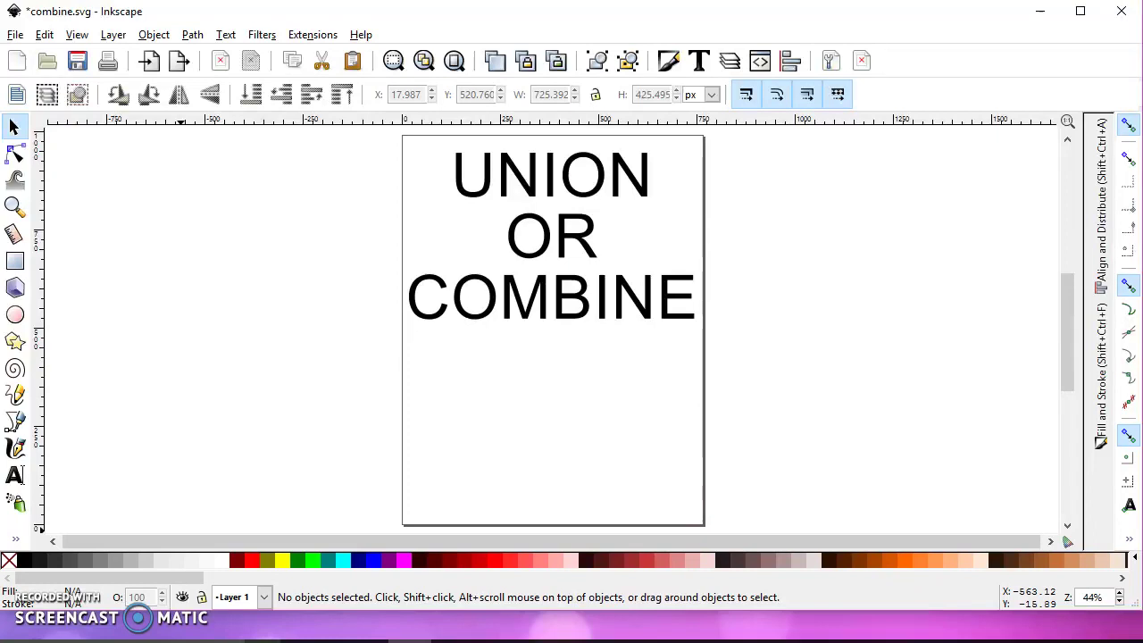
Delete the 'UNION OR COMBINE' title text from the page
{"action": "left_click", "coordinate": [195, 35]}
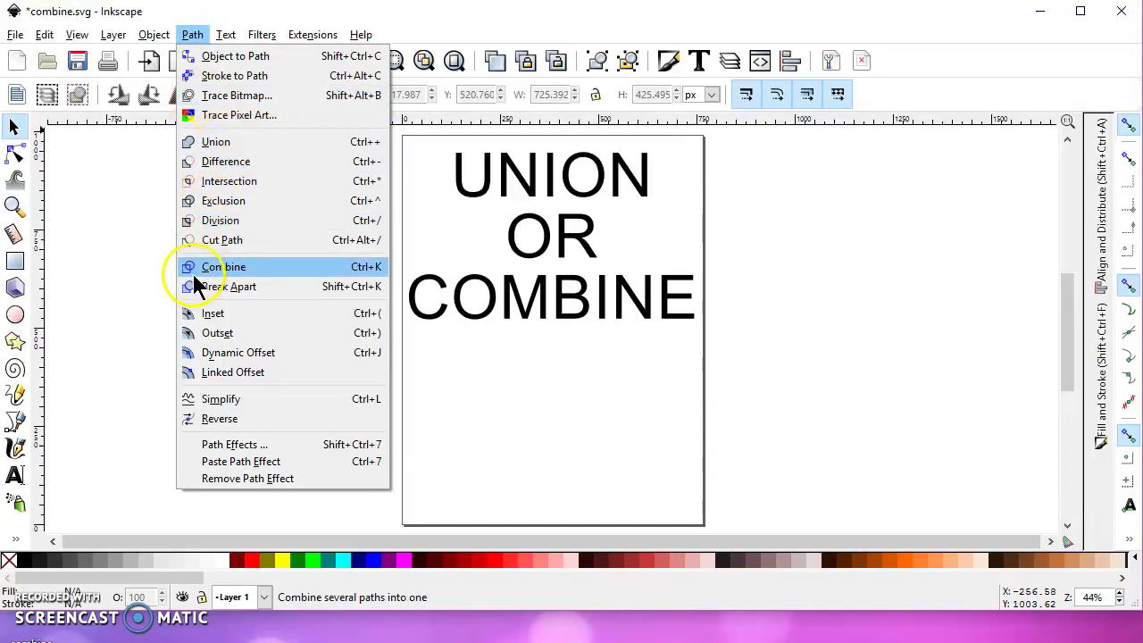
{"action": "left_click", "coordinate": [565, 380]}
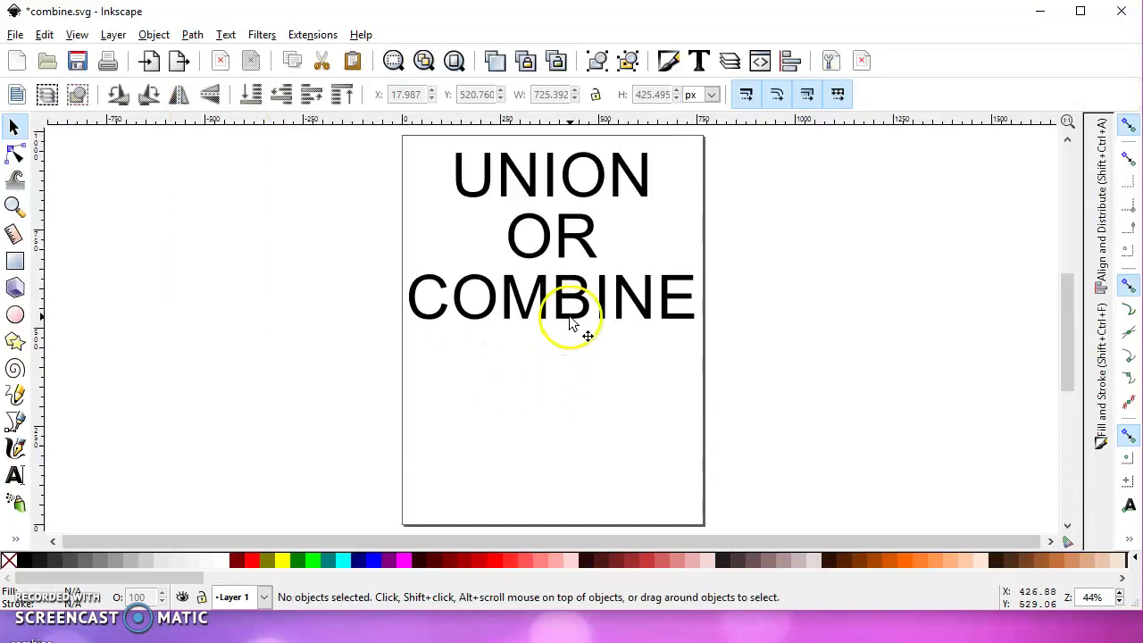
{"action": "left_click", "coordinate": [570, 318]}
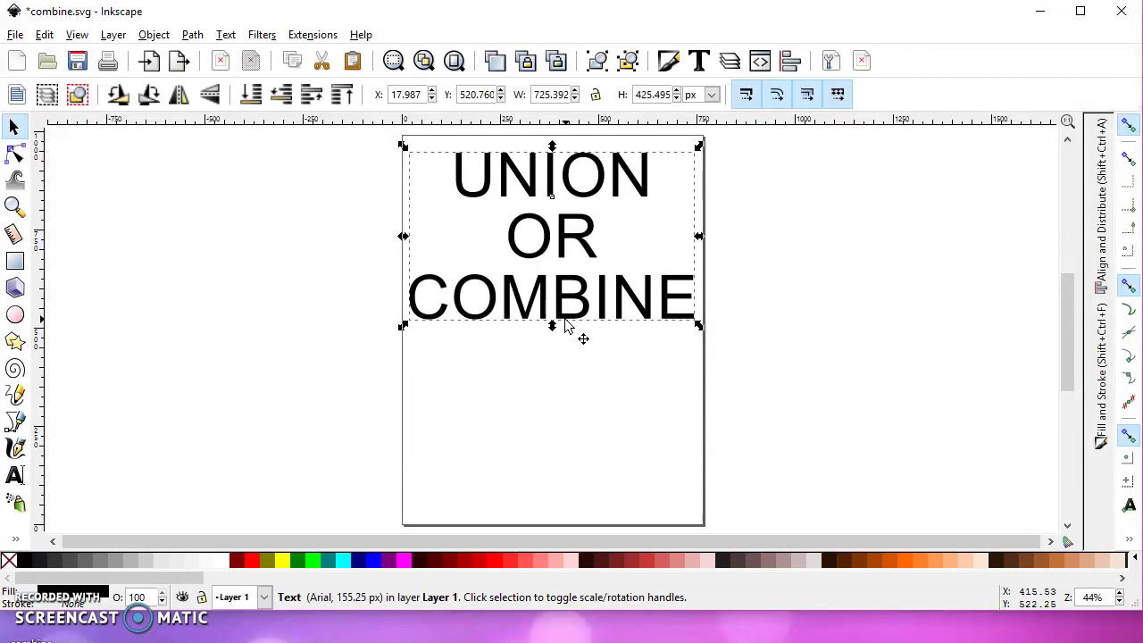
{"action": "key", "text": "Delete"}
Draw a red square near the top-left and place a duplicate right beside it
{"action": "left_click", "coordinate": [15, 261]}
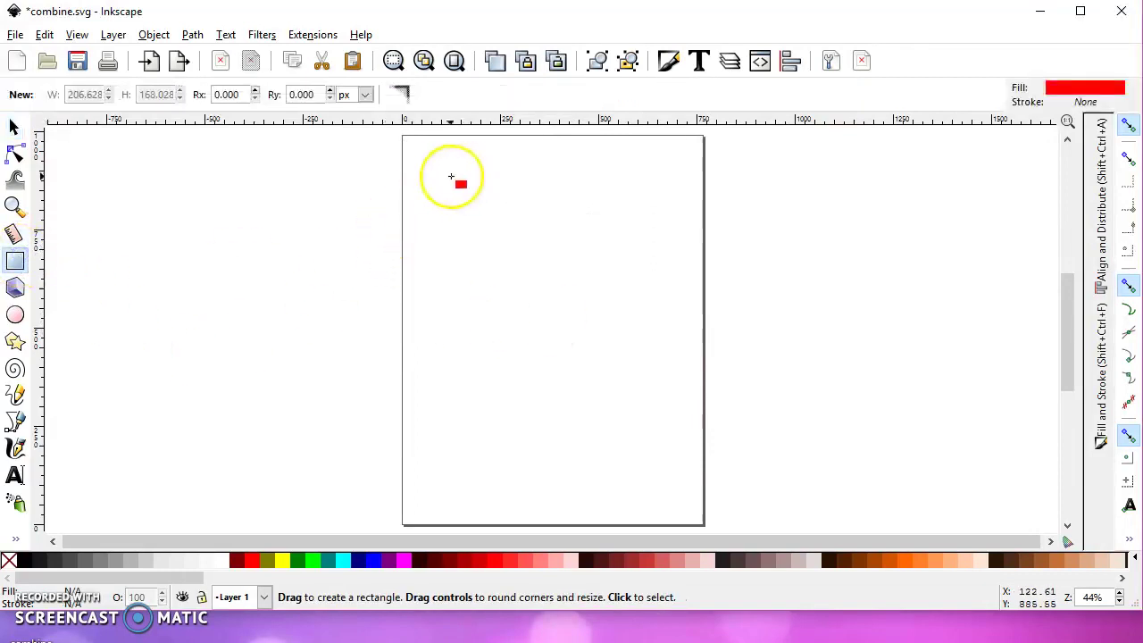
{"action": "left_click_drag", "start_coordinate": [433, 176], "coordinate": [521, 267]}
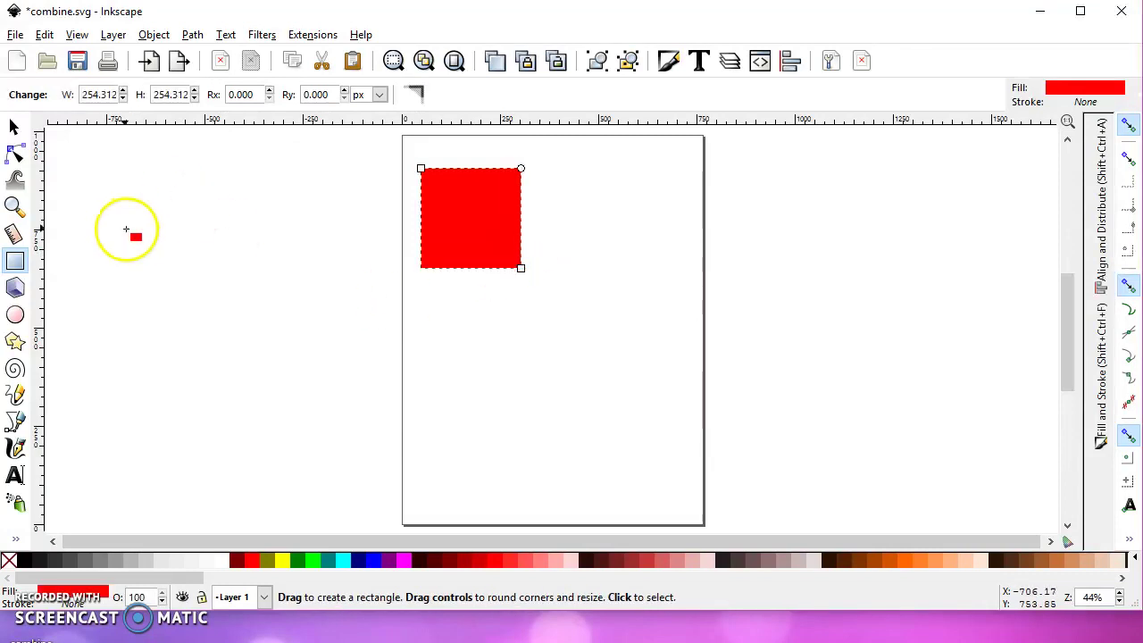
{"action": "key", "text": "ctrl"}
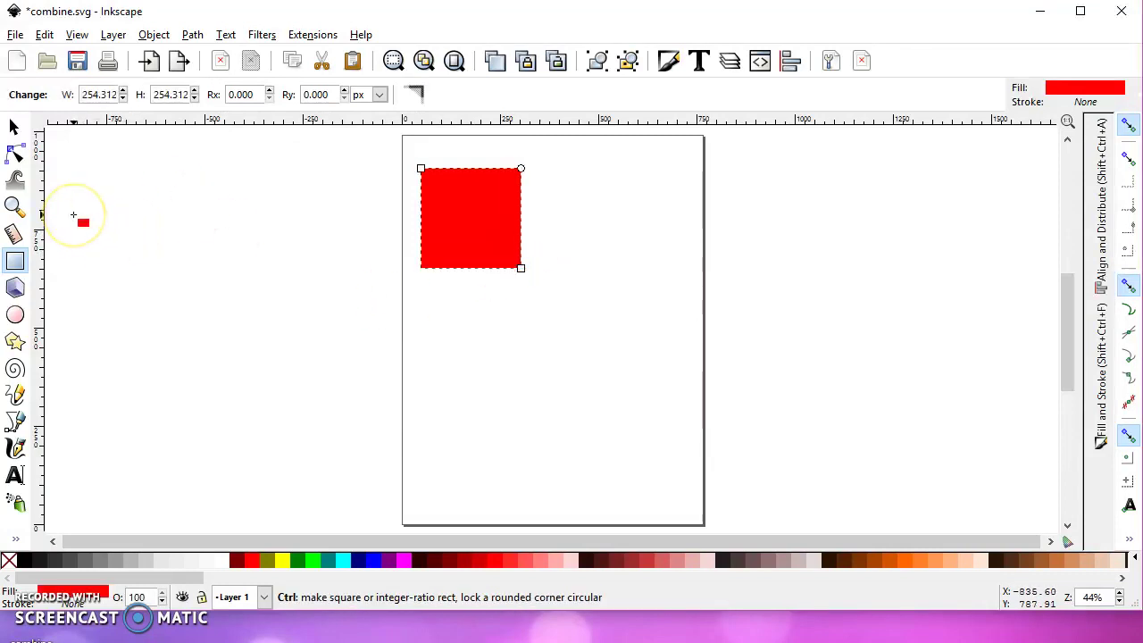
{"action": "left_click", "coordinate": [13, 127]}
{"action": "left_click", "coordinate": [470, 225]}
{"action": "key", "text": "ctrl+d"}
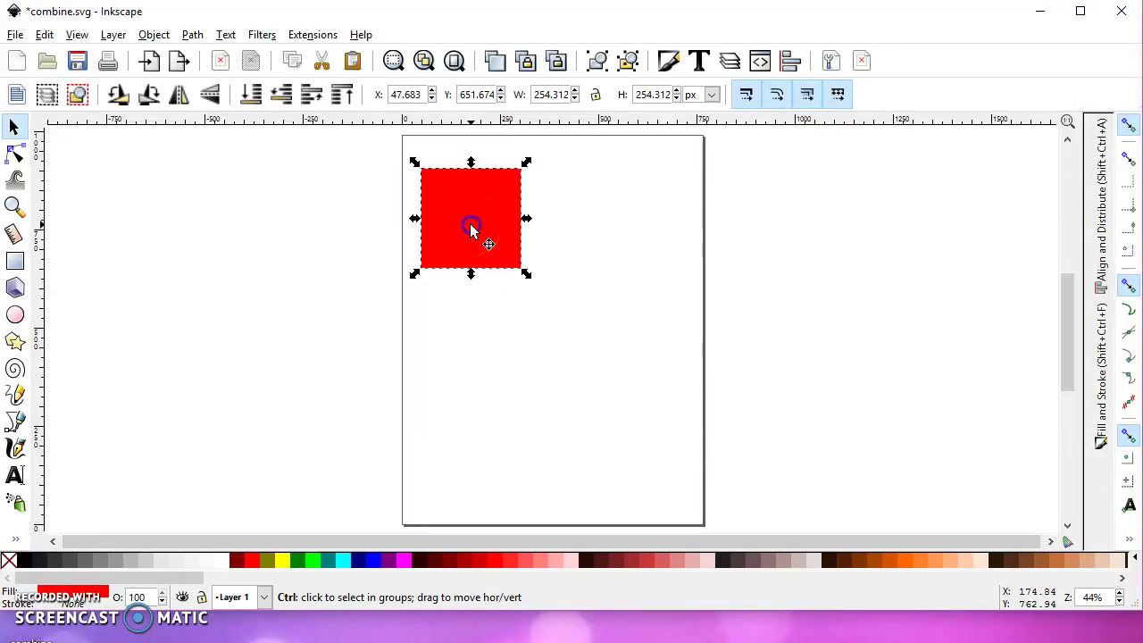
{"action": "left_click_drag", "start_coordinate": [471, 231], "coordinate": [561, 219]}
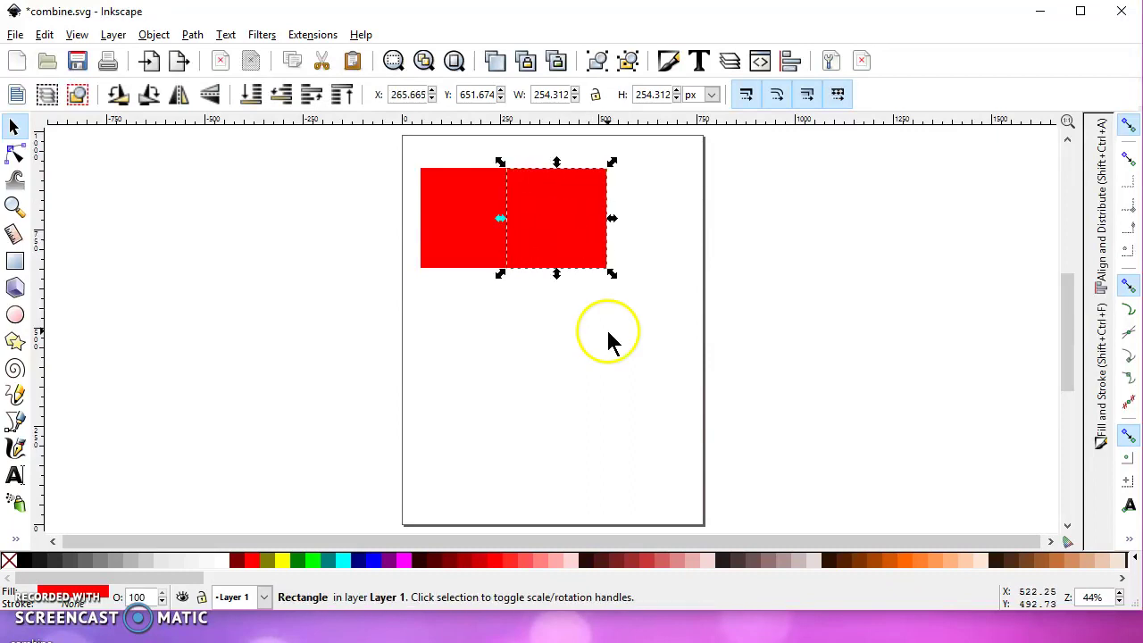
Duplicate the pair of red squares and move the copy directly below the originals
{"action": "left_click_drag", "start_coordinate": [394, 147], "coordinate": [653, 312]}
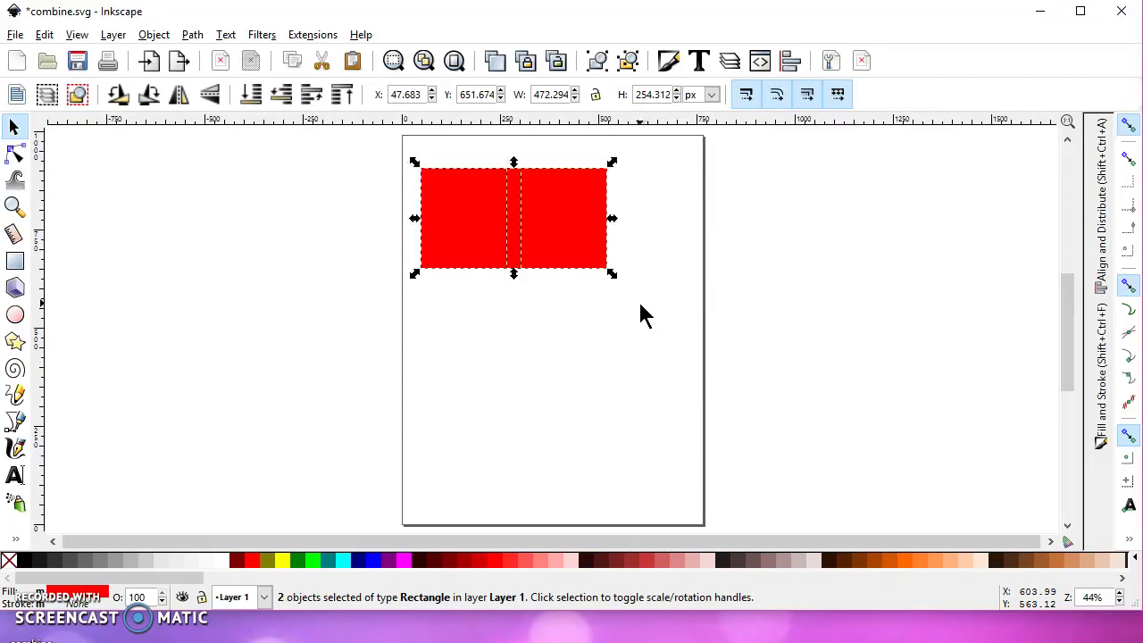
{"action": "key", "text": "ctrl+d"}
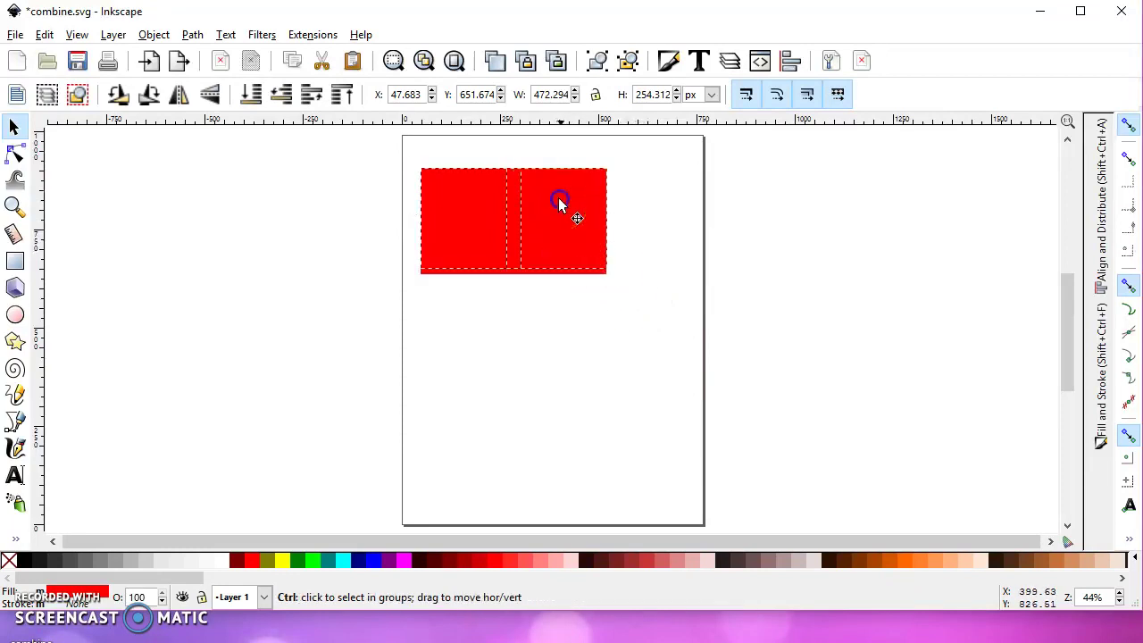
{"action": "left_click_drag", "start_coordinate": [562, 199], "coordinate": [566, 330]}
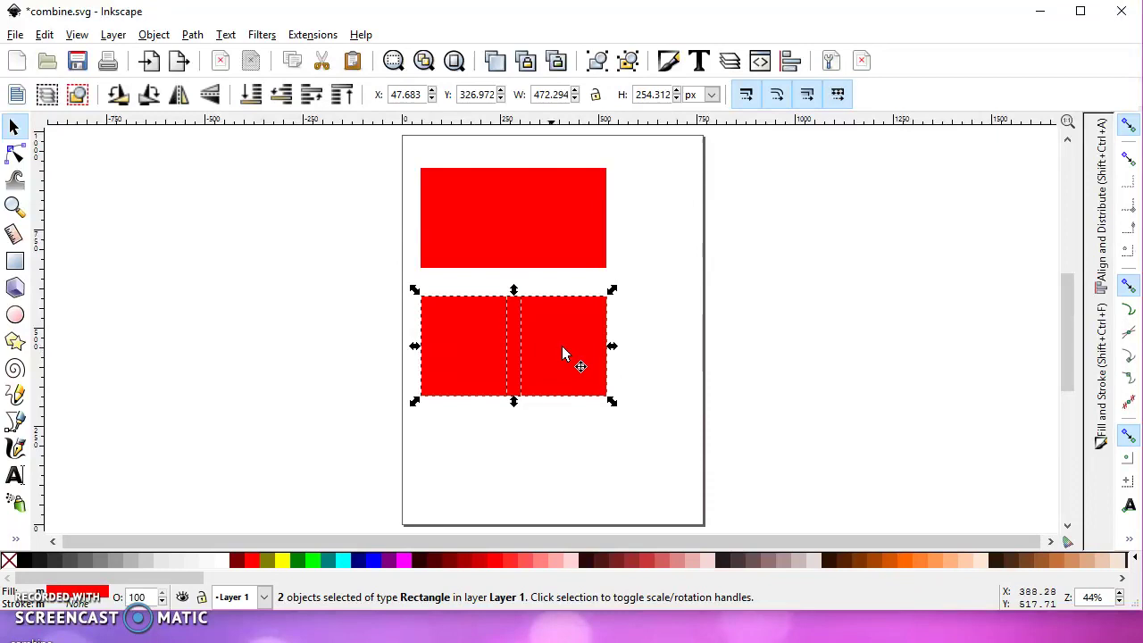
{"action": "left_click_drag", "start_coordinate": [383, 141], "coordinate": [629, 288]}
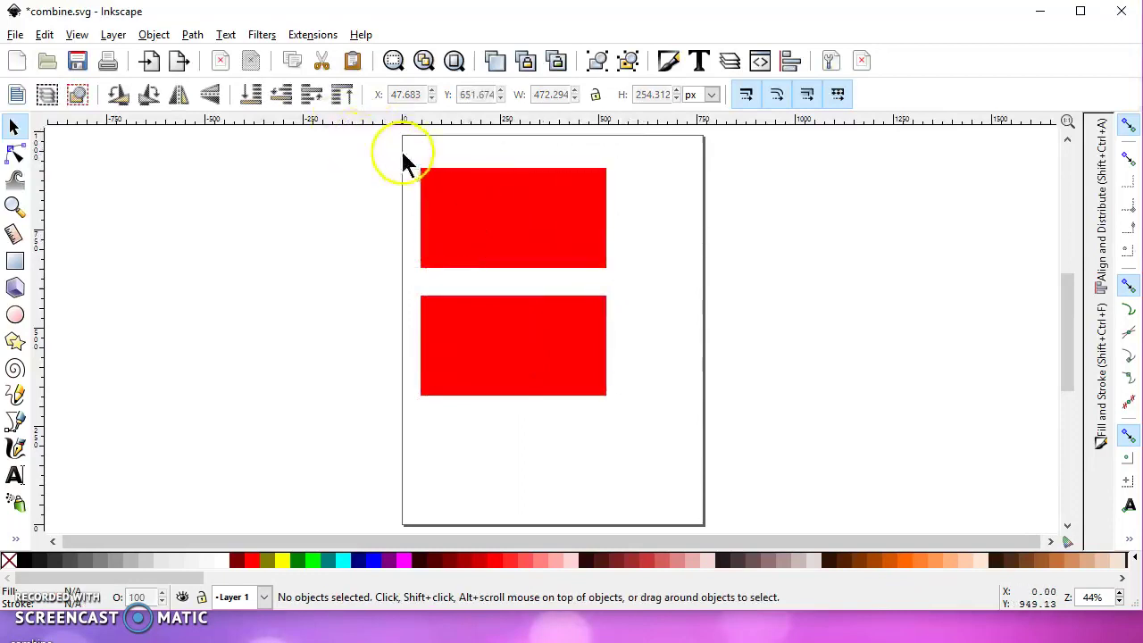
Unite the top pair of red squares into one shape with Path > Union
{"action": "left_click_drag", "start_coordinate": [402, 152], "coordinate": [620, 289]}
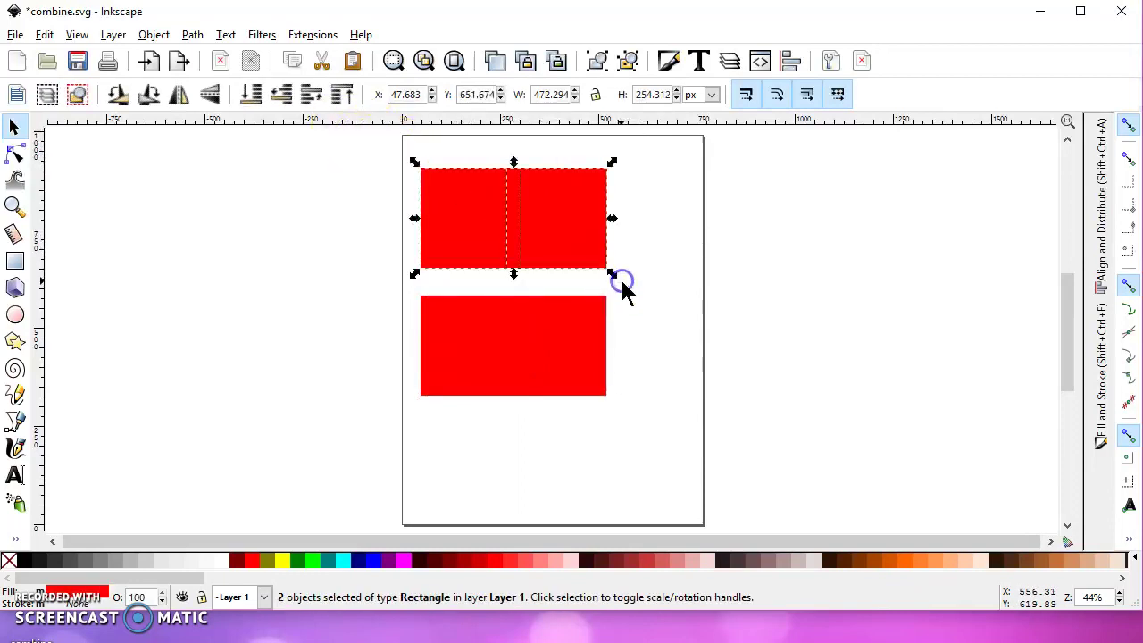
{"action": "left_click", "coordinate": [192, 34]}
{"action": "left_click", "coordinate": [234, 141]}
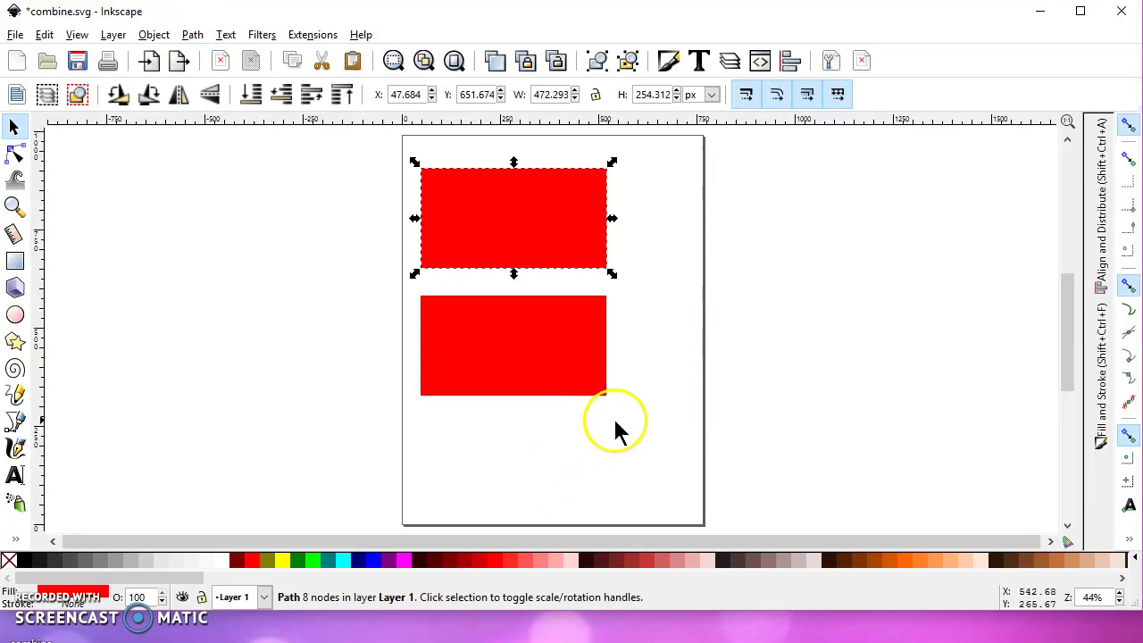
Combine the bottom pair of squares into a single path with Path > Combine
{"action": "mouse_move", "coordinate": [635, 426]}
{"action": "left_mouse_down"}
{"action": "mouse_move", "coordinate": [587, 414]}
{"action": "mouse_move", "coordinate": [403, 288]}
{"action": "mouse_move", "coordinate": [602, 390]}
{"action": "mouse_move", "coordinate": [623, 417]}
{"action": "left_mouse_up"}
{"action": "left_click", "coordinate": [192, 34]}
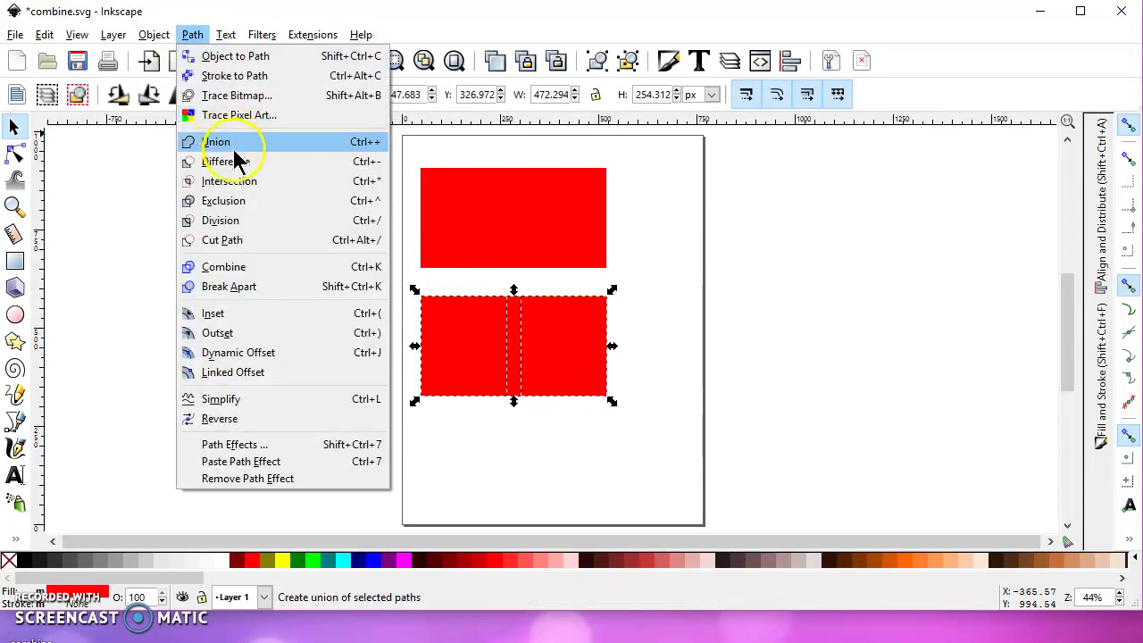
{"action": "left_click", "coordinate": [245, 266]}
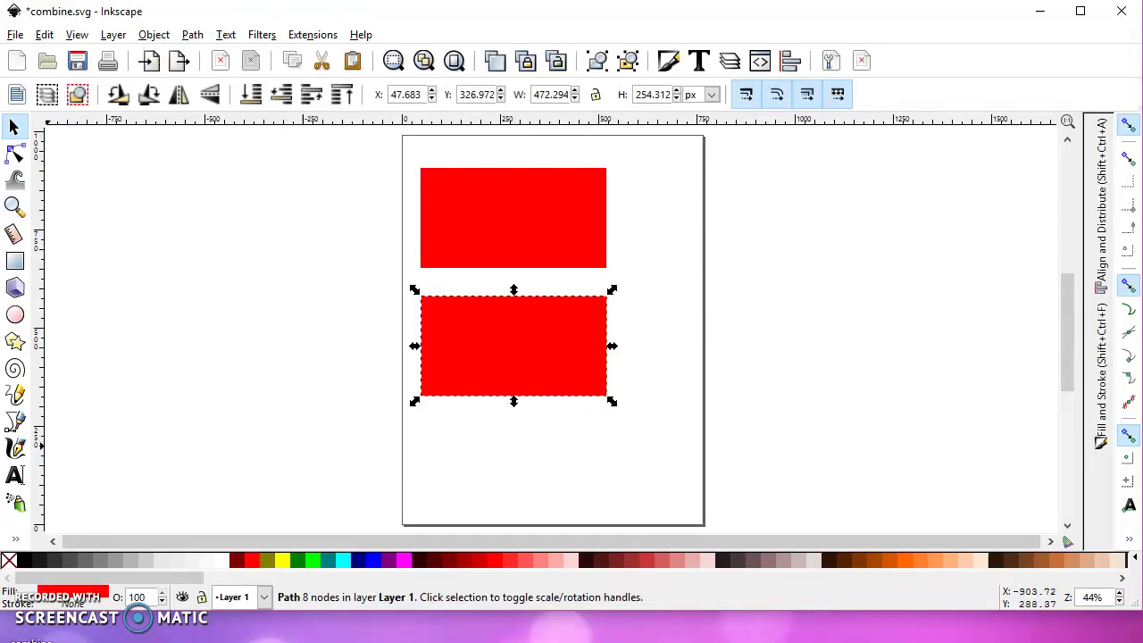
Add a COMBINE text label just to the right of the lower red shape
{"action": "left_click", "coordinate": [14, 479]}
{"action": "left_click", "coordinate": [621, 375]}
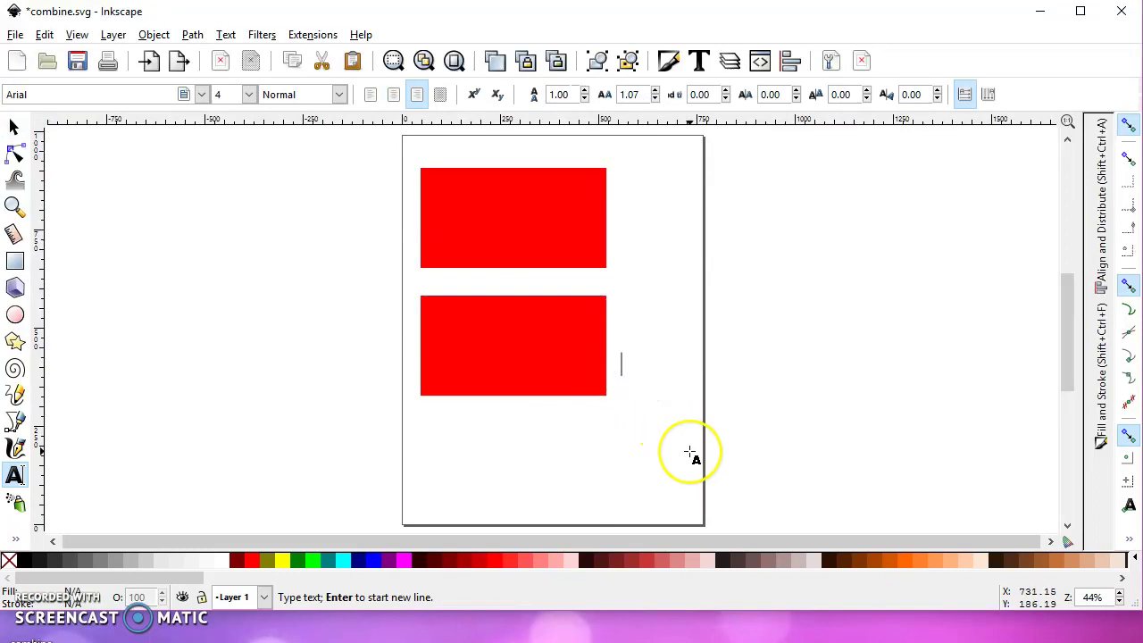
{"action": "type", "text": "co"}
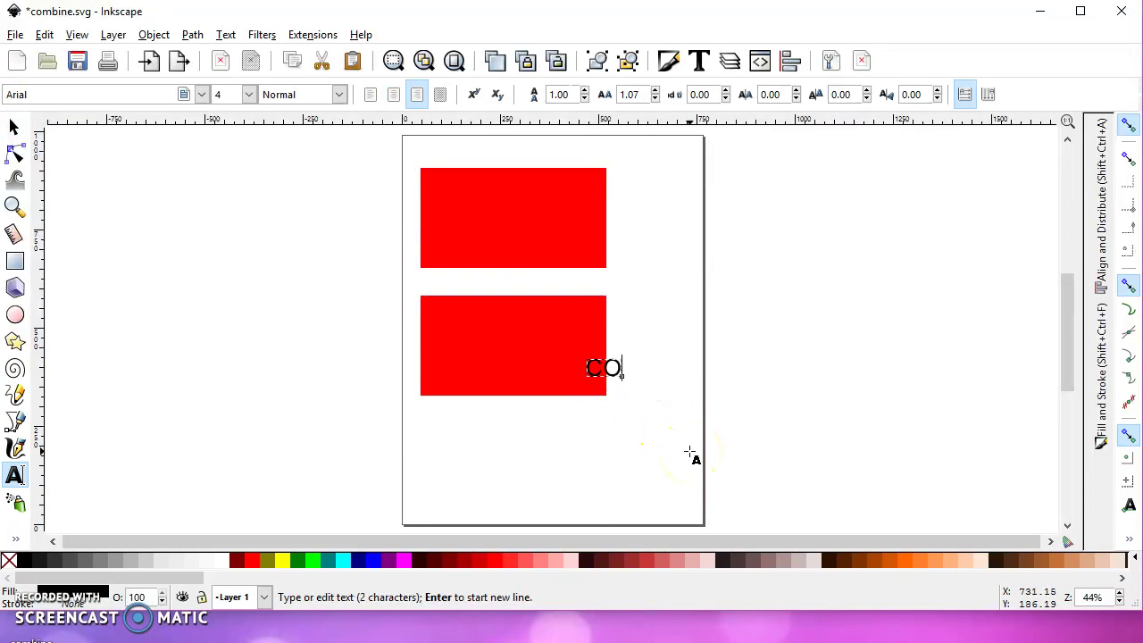
{"action": "type", "text": "MBINE"}
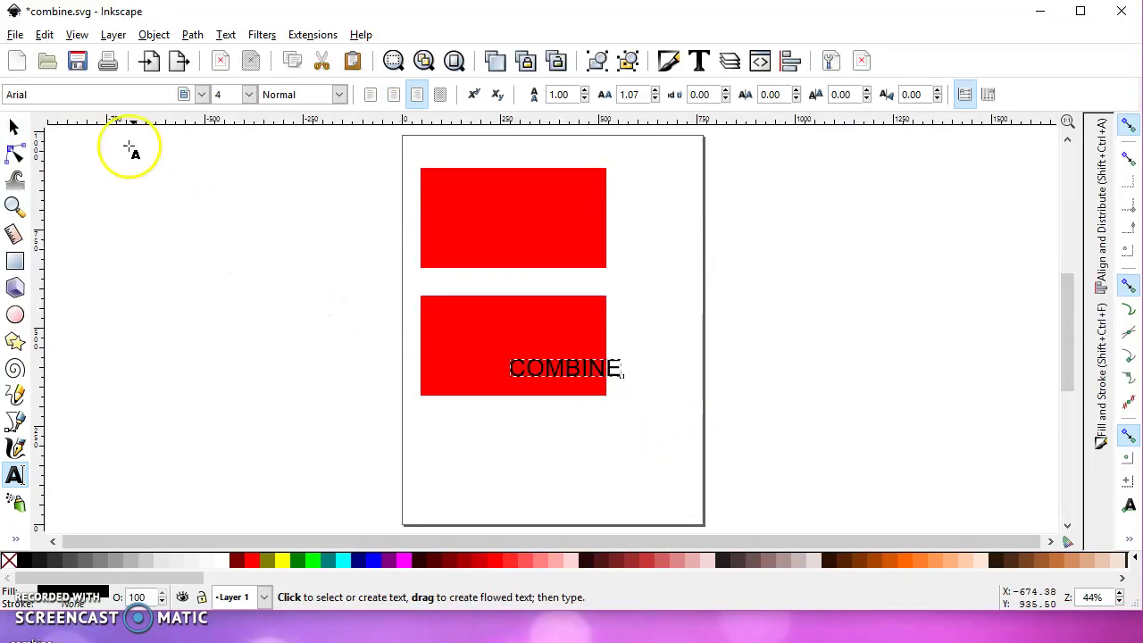
{"action": "left_click", "coordinate": [12, 132]}
{"action": "left_click", "coordinate": [582, 375], "text": "alt"}
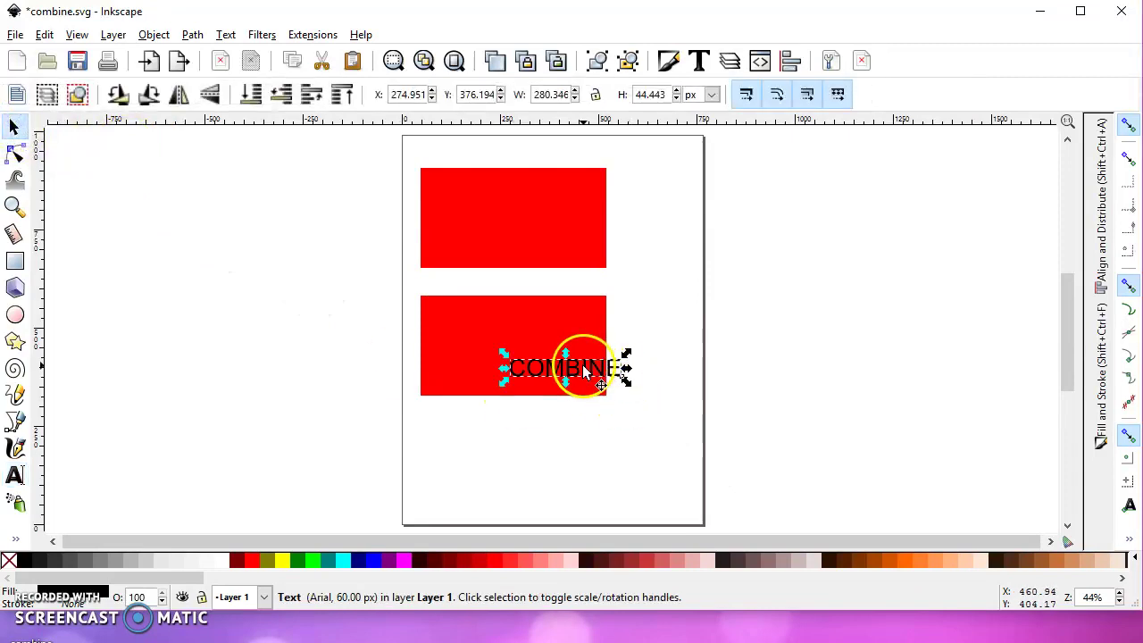
{"action": "left_click_drag", "start_coordinate": [582, 375], "coordinate": [724, 365]}
{"action": "left_click", "coordinate": [616, 372]}
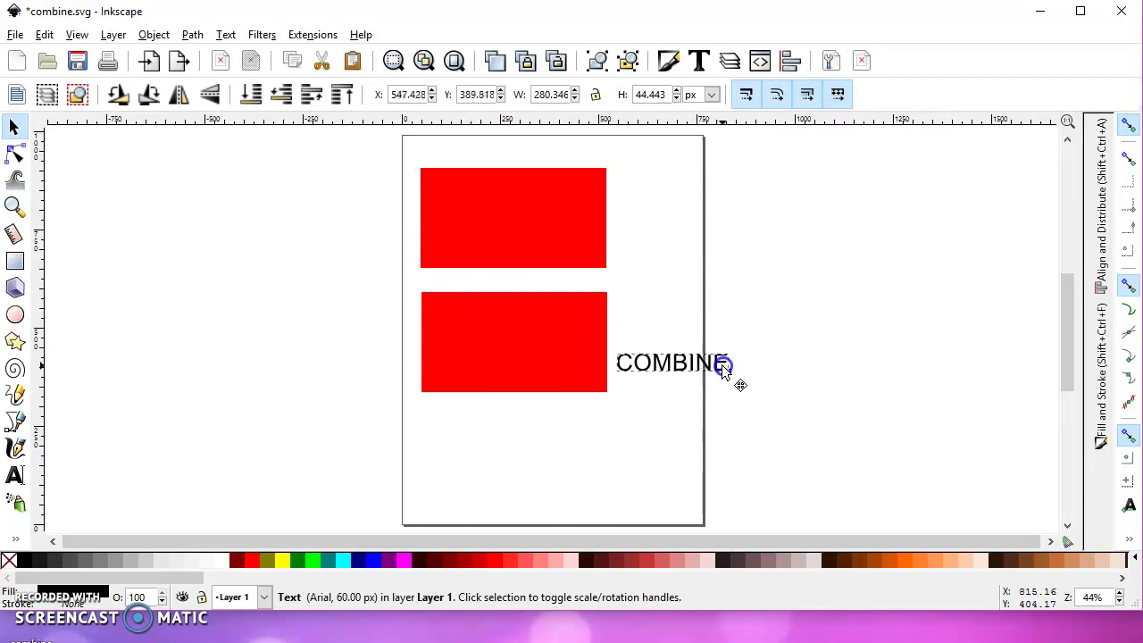
Add a UNION text label just to the right of the upper red shape
{"action": "left_click", "coordinate": [15, 474]}
{"action": "left_click", "coordinate": [621, 228]}
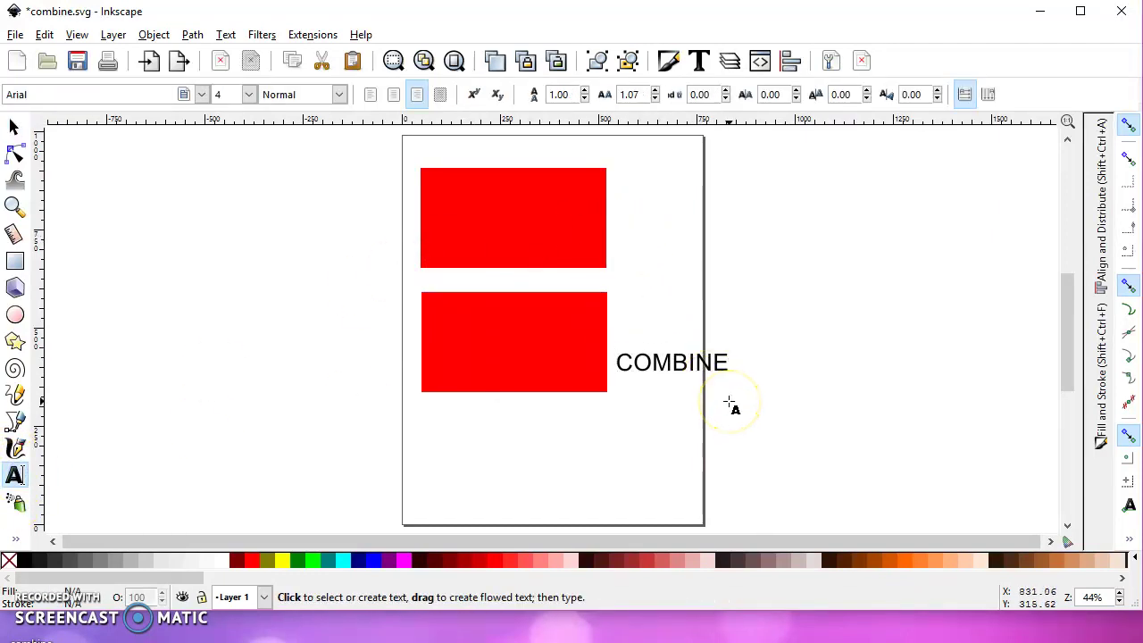
{"action": "type", "text": "UNION"}
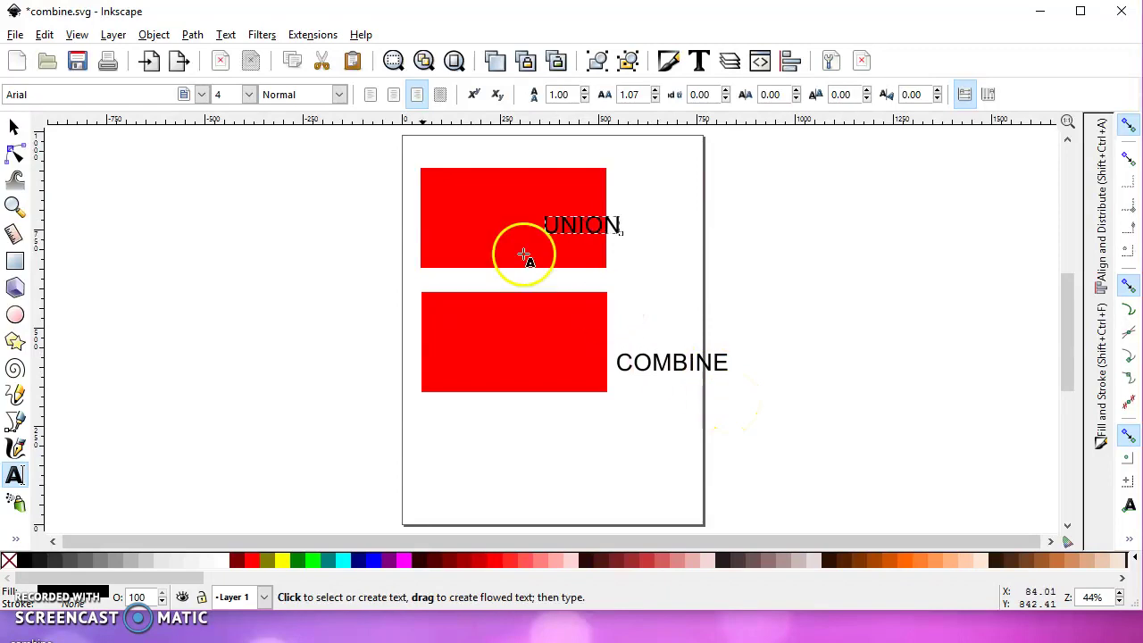
{"action": "type", "text": "S"}
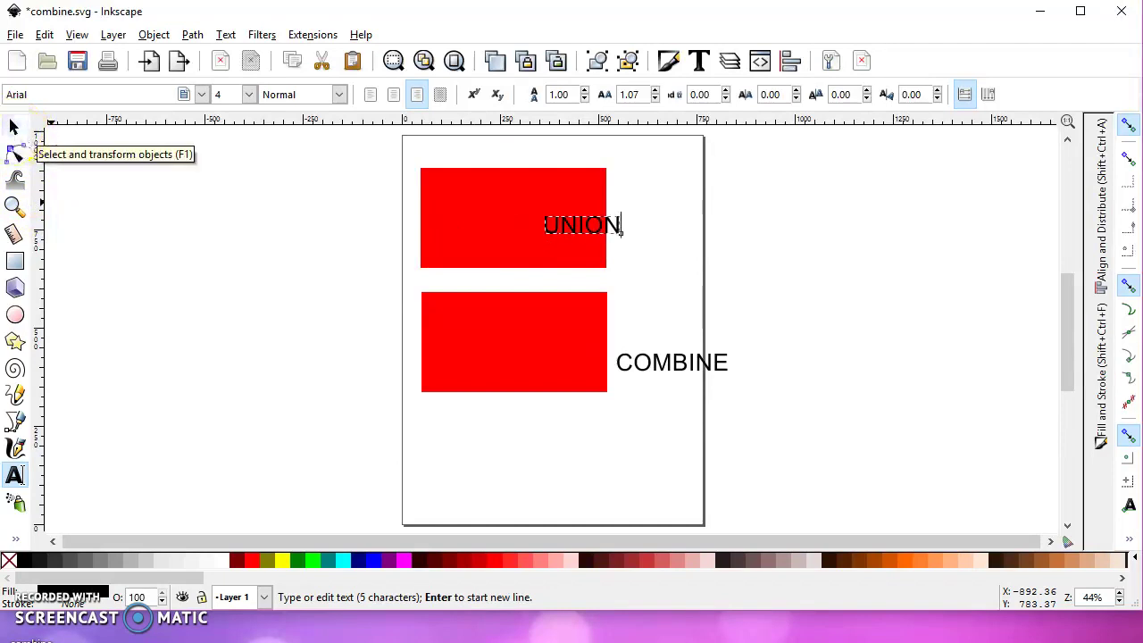
{"action": "left_click", "coordinate": [14, 127]}
{"action": "left_click_drag", "start_coordinate": [602, 217], "coordinate": [684, 215]}
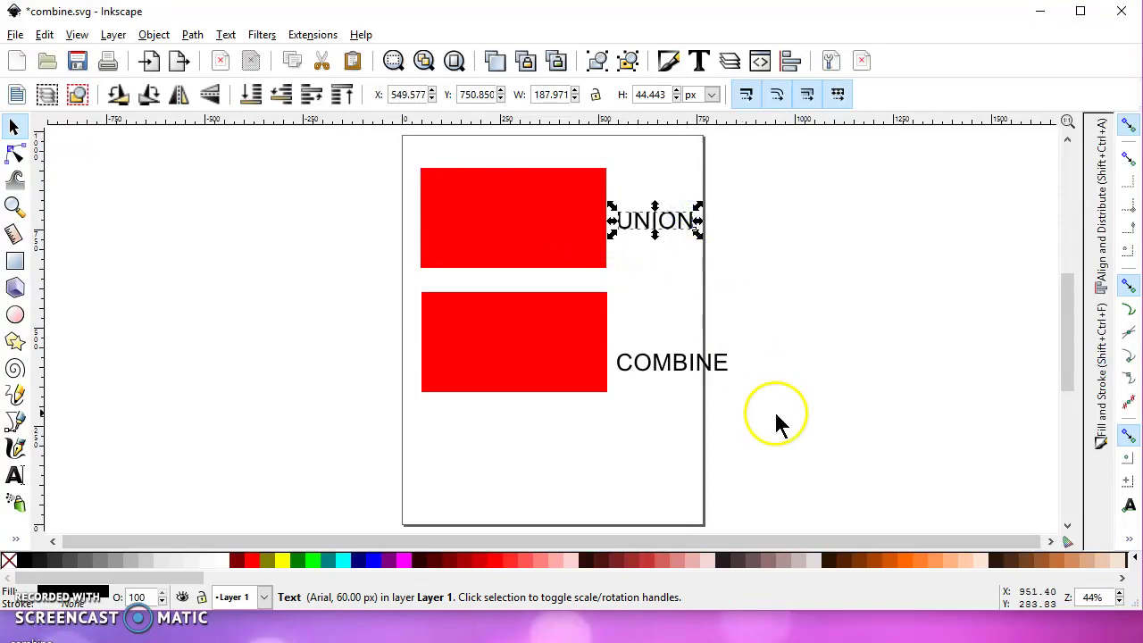
Convert both UNION and COMBINE labels to paths and break them into separate letters
{"action": "left_click_drag", "start_coordinate": [775, 414], "coordinate": [599, 181]}
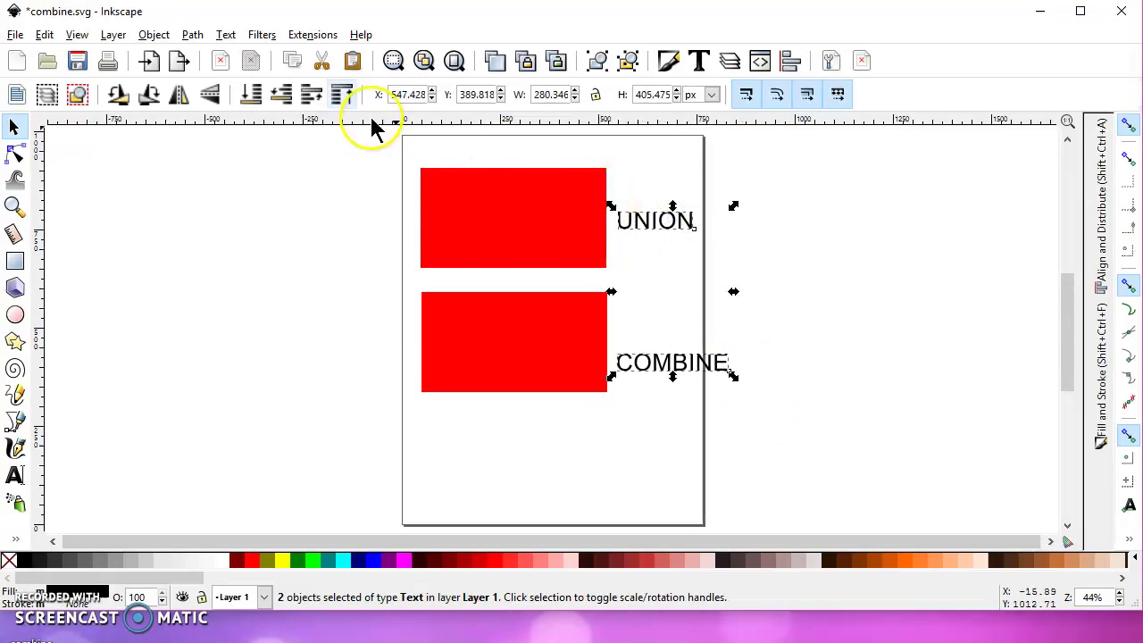
{"action": "left_click", "coordinate": [192, 34]}
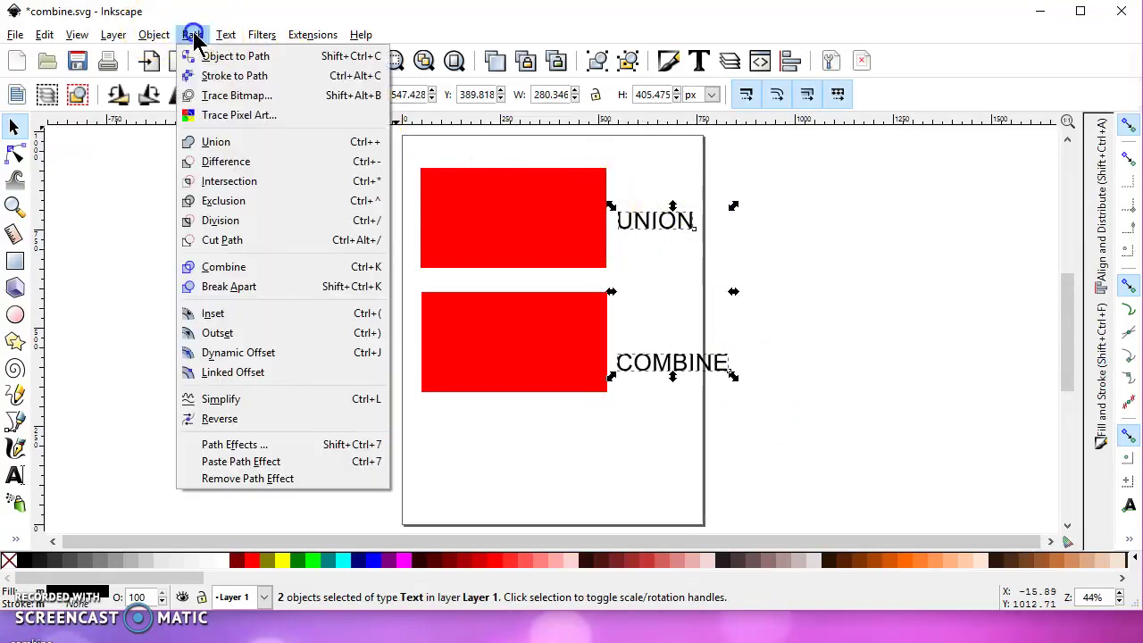
{"action": "left_click", "coordinate": [201, 51]}
{"action": "left_click", "coordinate": [627, 60]}
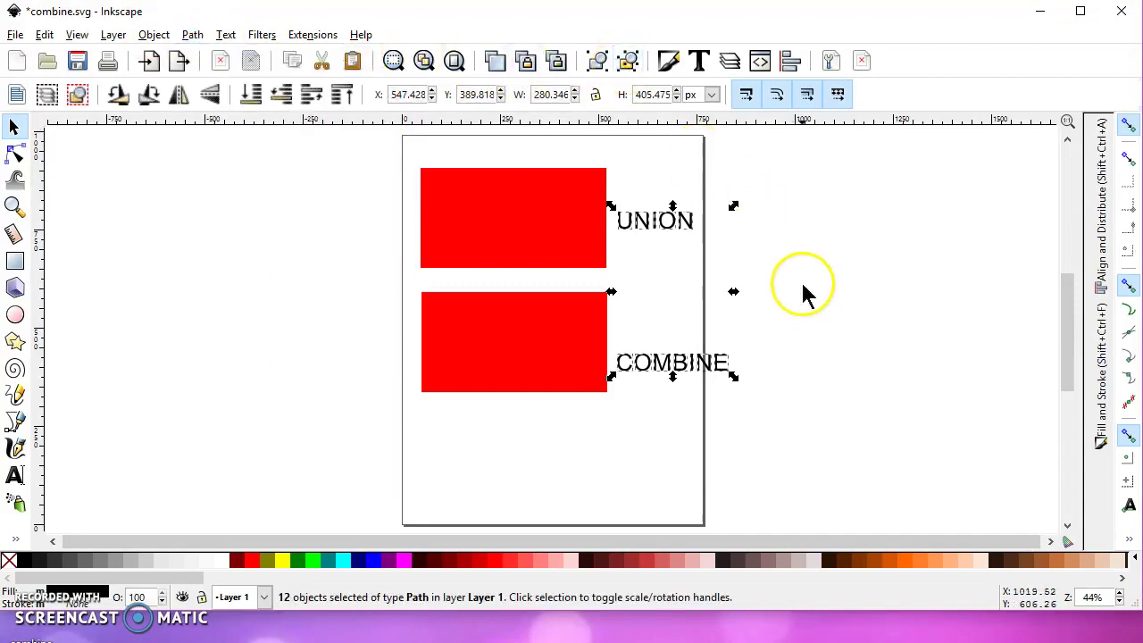
{"action": "left_click", "coordinate": [801, 268]}
Merge the UNION letters into one path and the seven COMBINE letters into another
{"action": "left_click_drag", "start_coordinate": [794, 259], "coordinate": [608, 188]}
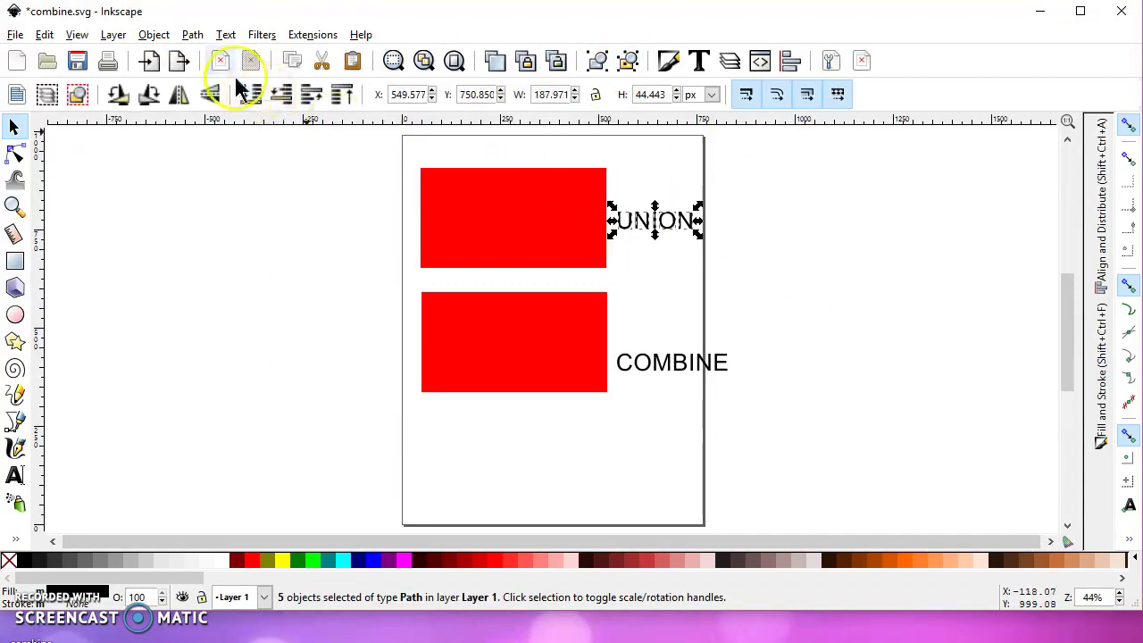
{"action": "left_click", "coordinate": [192, 35]}
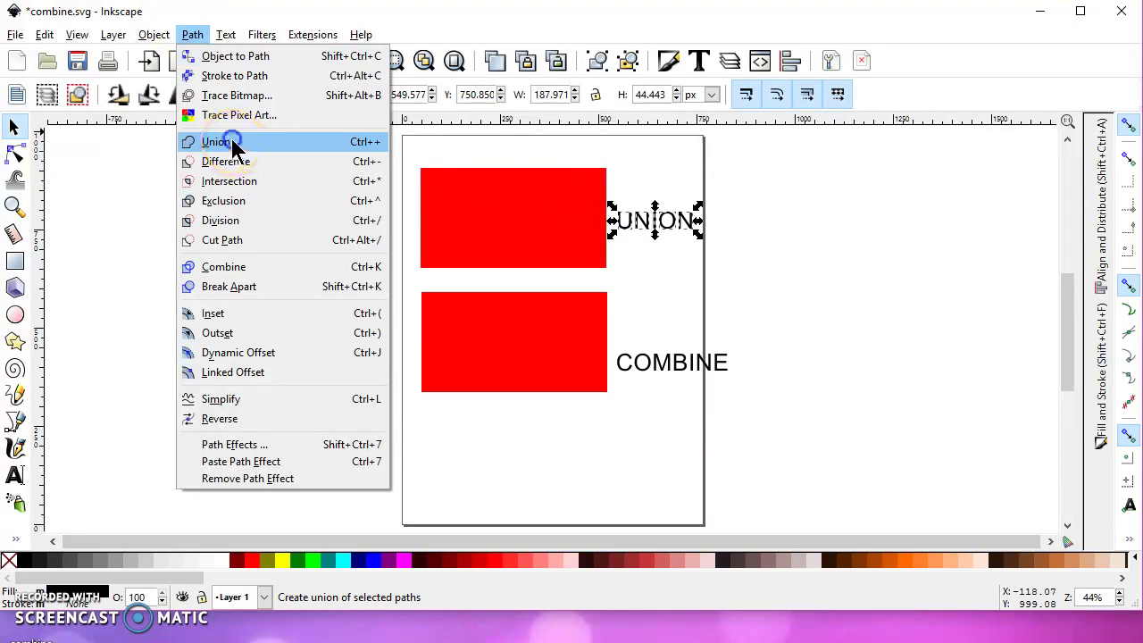
{"action": "left_click", "coordinate": [232, 145]}
{"action": "left_click_drag", "start_coordinate": [740, 387], "coordinate": [572, 309]}
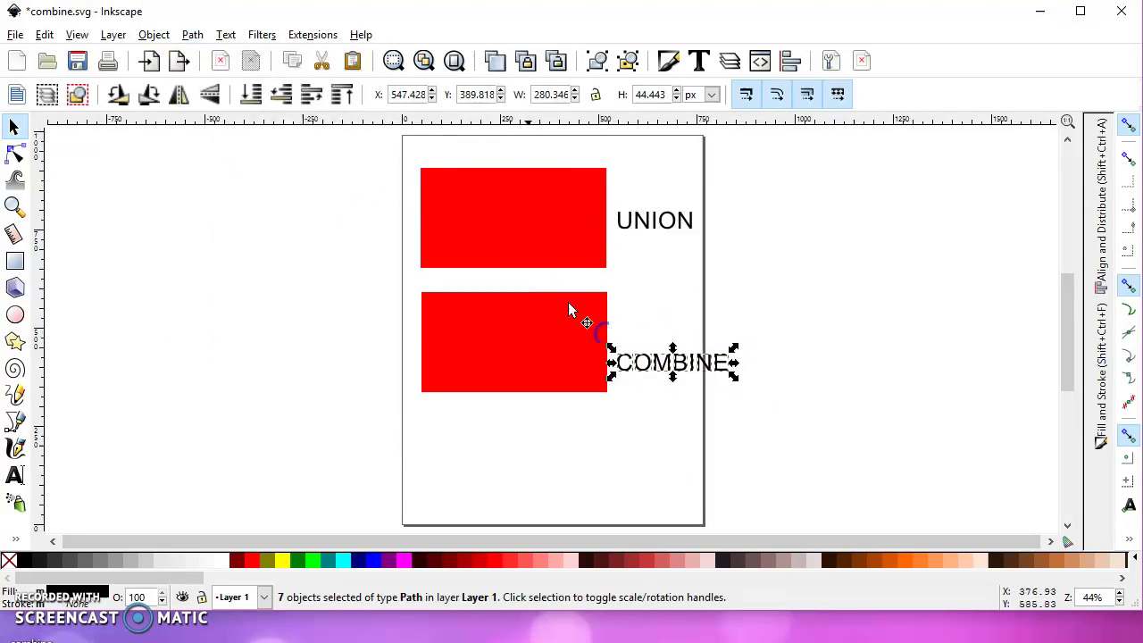
{"action": "left_click", "coordinate": [193, 34]}
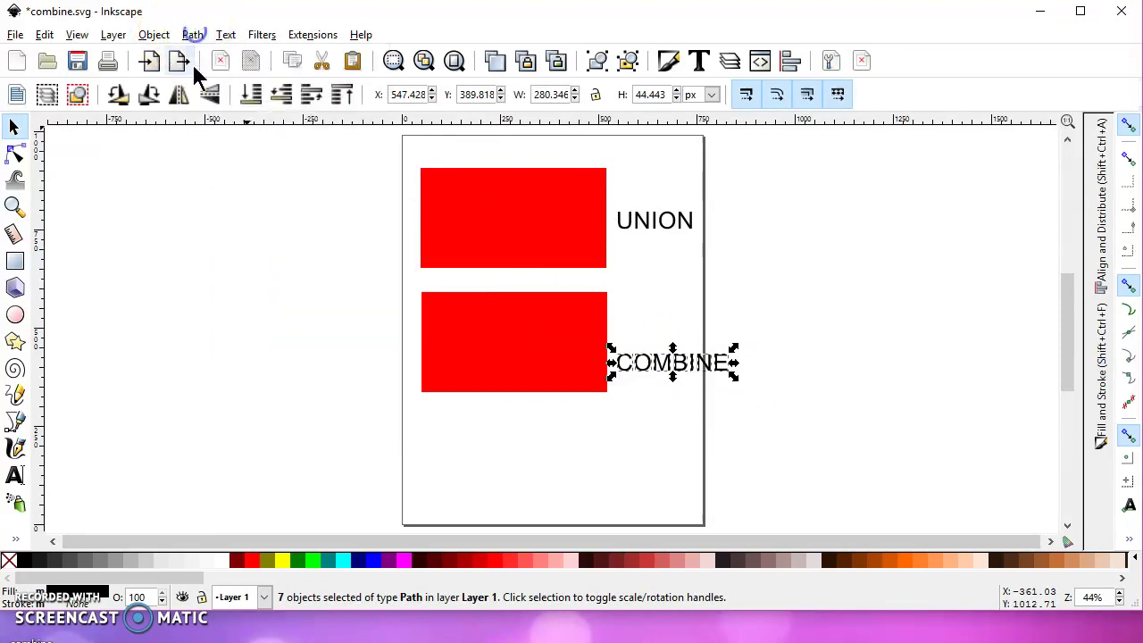
{"action": "left_click", "coordinate": [193, 34]}
{"action": "left_click", "coordinate": [224, 145]}
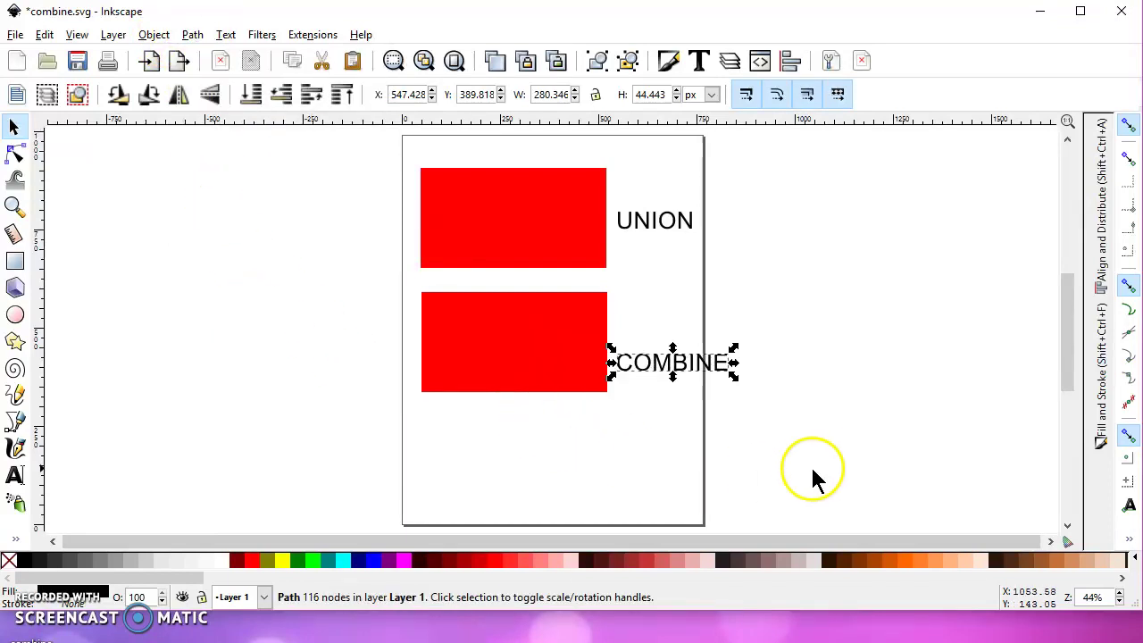
Shrink the whole design to about 70 percent and move it up near the page top
{"action": "left_click_drag", "start_coordinate": [804, 469], "coordinate": [362, 143]}
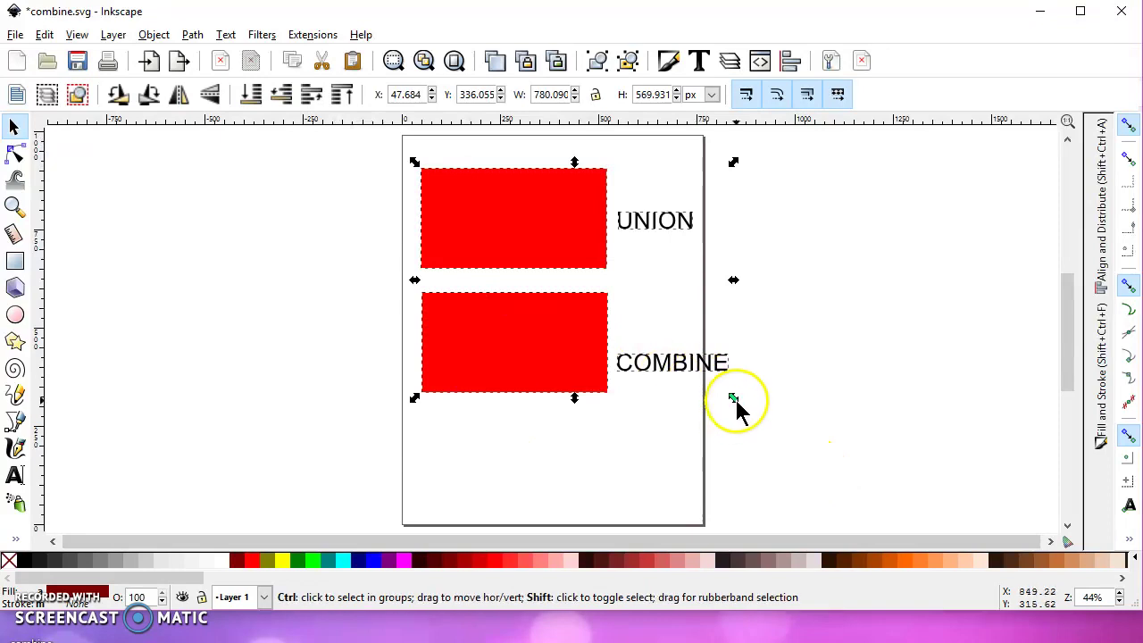
{"action": "left_click_drag", "start_coordinate": [733, 399], "coordinate": [684, 358]}
{"action": "left_click_drag", "start_coordinate": [562, 247], "coordinate": [540, 188]}
{"action": "double_click", "coordinate": [540, 188]}
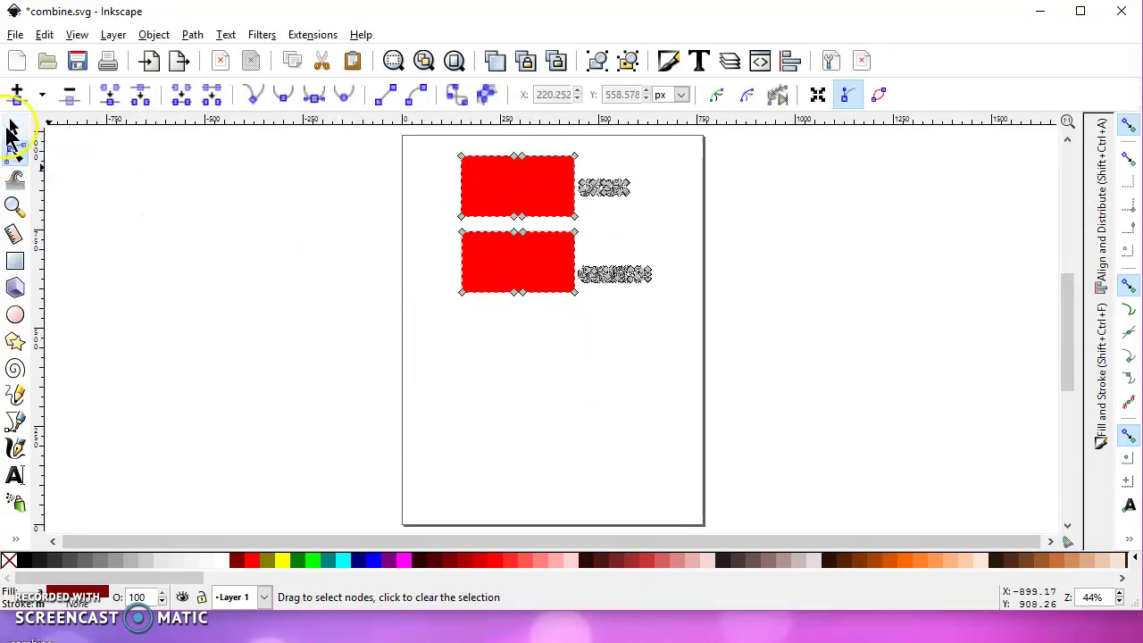
{"action": "left_click", "coordinate": [11, 131]}
{"action": "left_click", "coordinate": [465, 373]}
Save a copy to the Desktop as Plain SVG combine.svg, replacing the existing file
{"action": "left_click", "coordinate": [15, 34]}
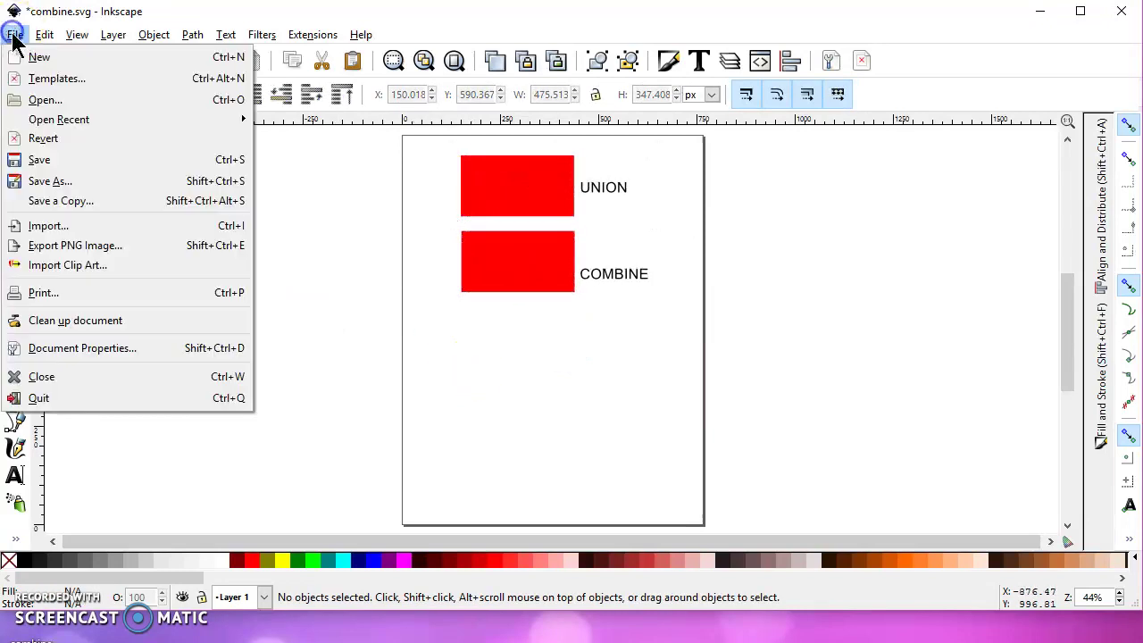
{"action": "left_click", "coordinate": [71, 203]}
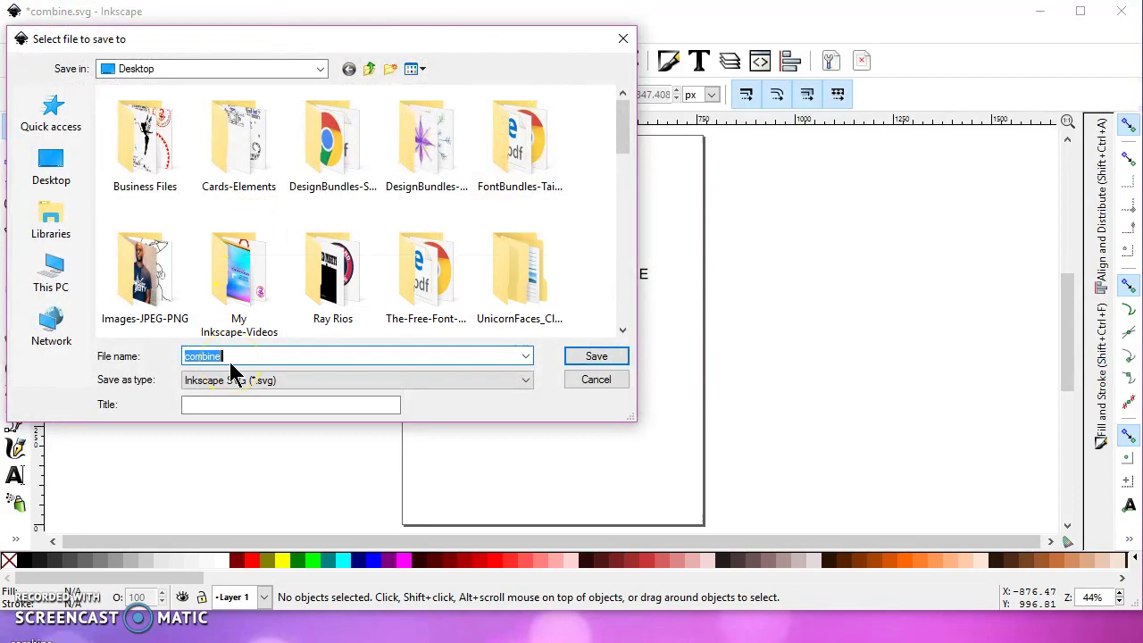
{"action": "type", "text": "combine"}
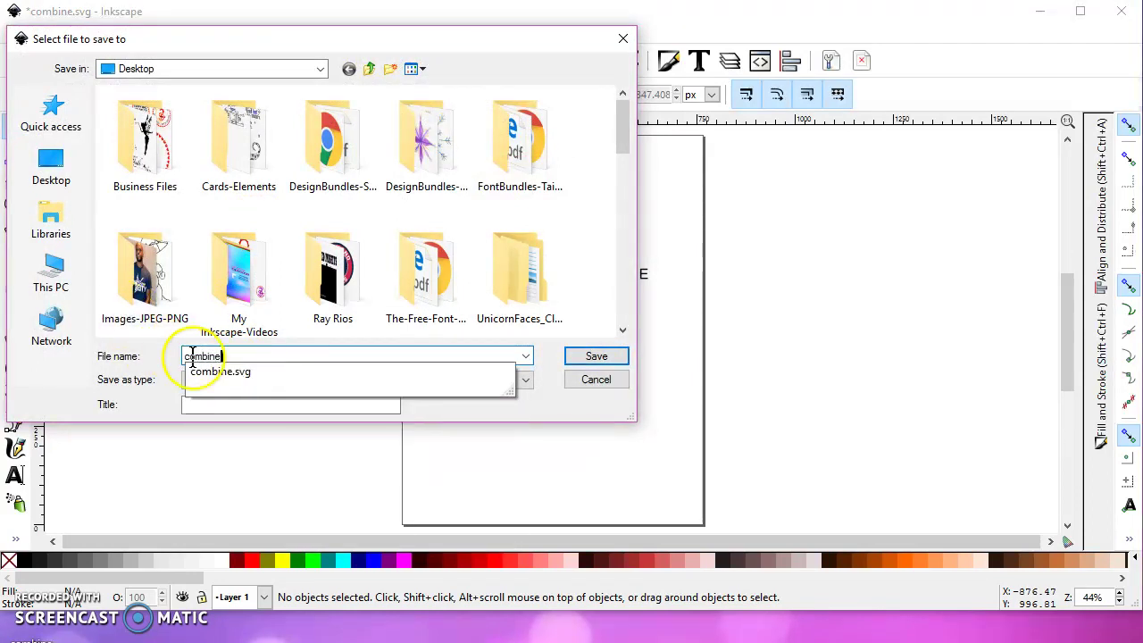
{"action": "left_click", "coordinate": [237, 374]}
{"action": "left_click", "coordinate": [256, 384]}
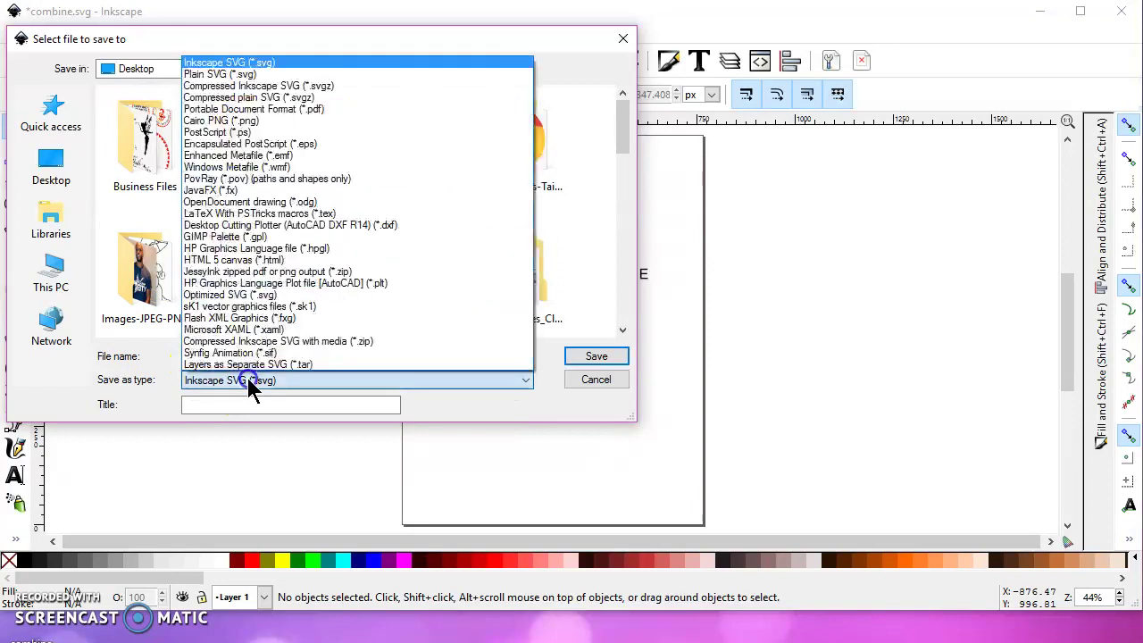
{"action": "left_click", "coordinate": [219, 74]}
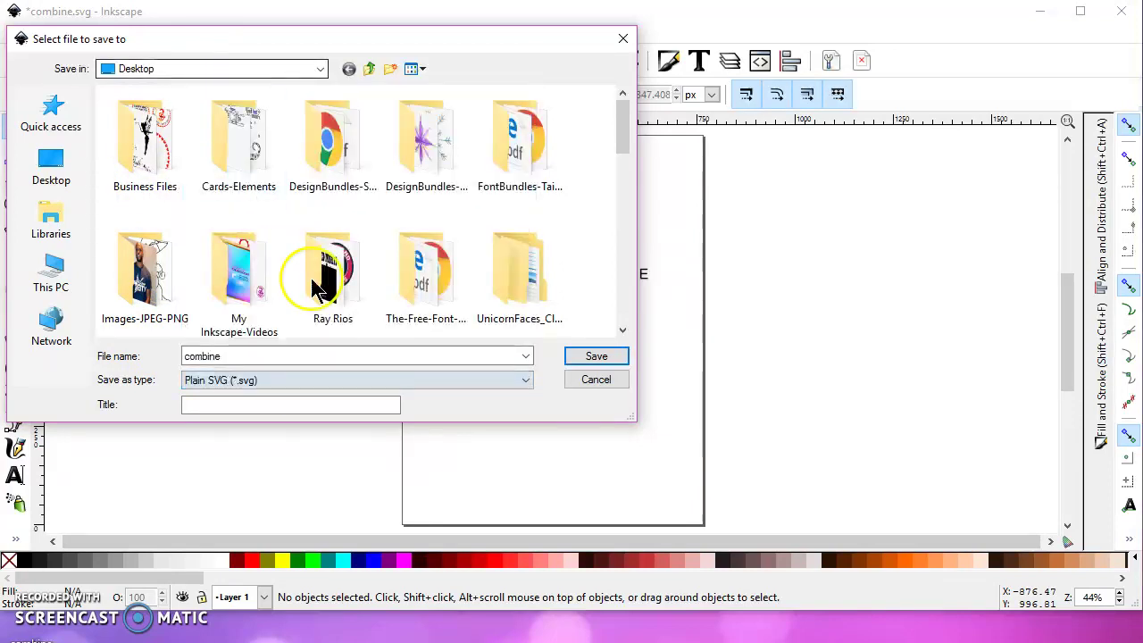
{"action": "left_click", "coordinate": [611, 359]}
{"action": "left_click", "coordinate": [693, 389]}
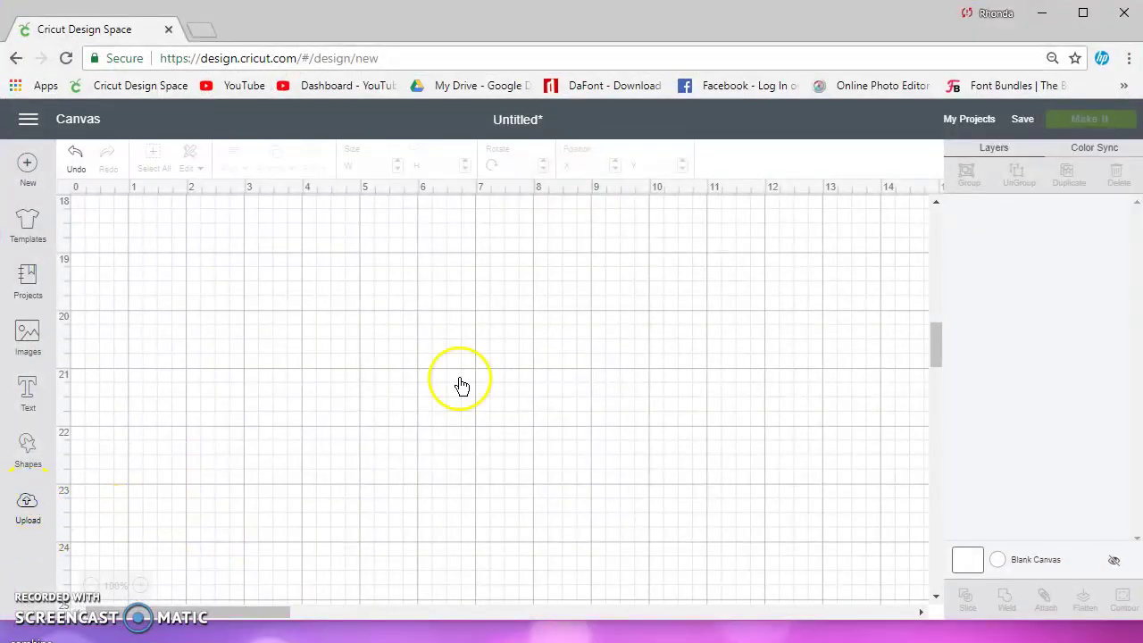
Upload combine.svg from the computer and save it as the vector image 'combine'
{"action": "left_click", "coordinate": [328, 357]}
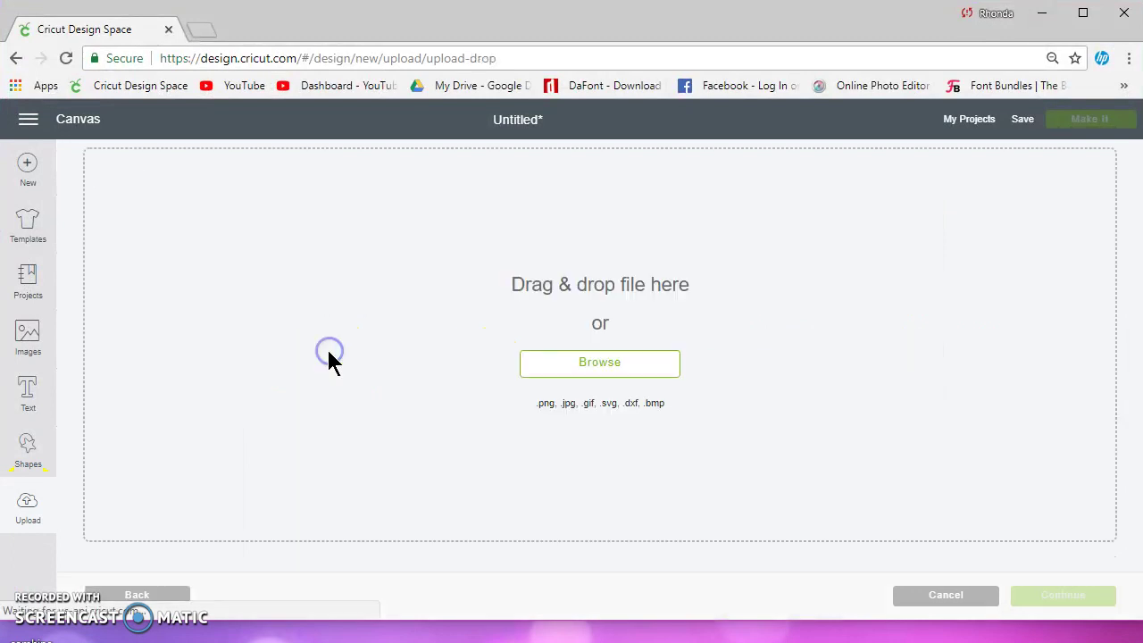
{"action": "left_click", "coordinate": [609, 362]}
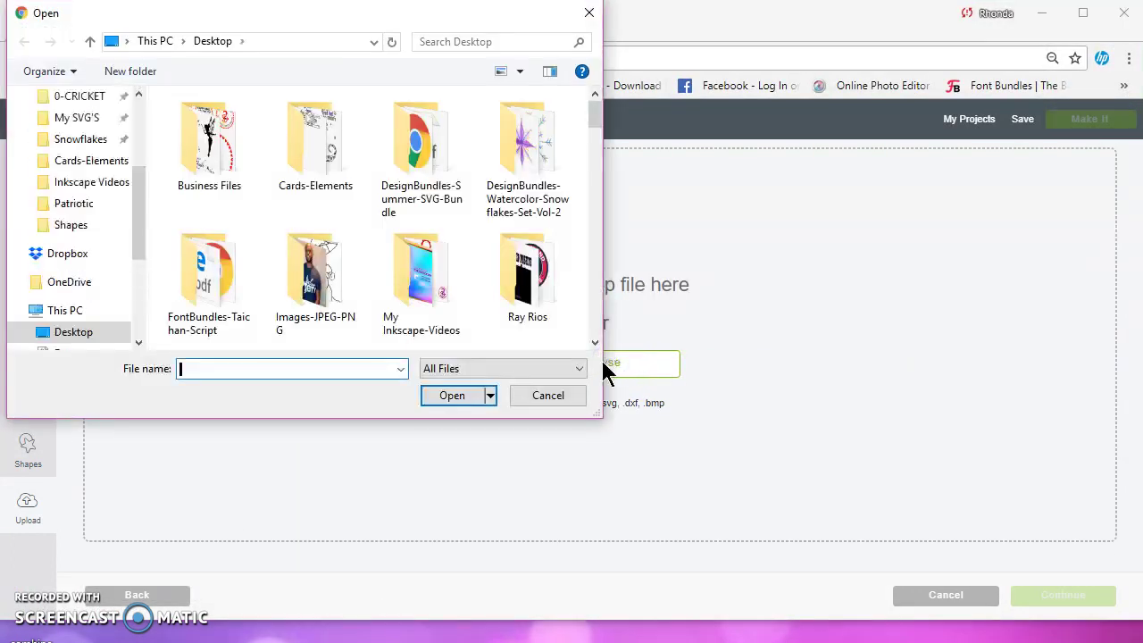
{"action": "type", "text": "co"}
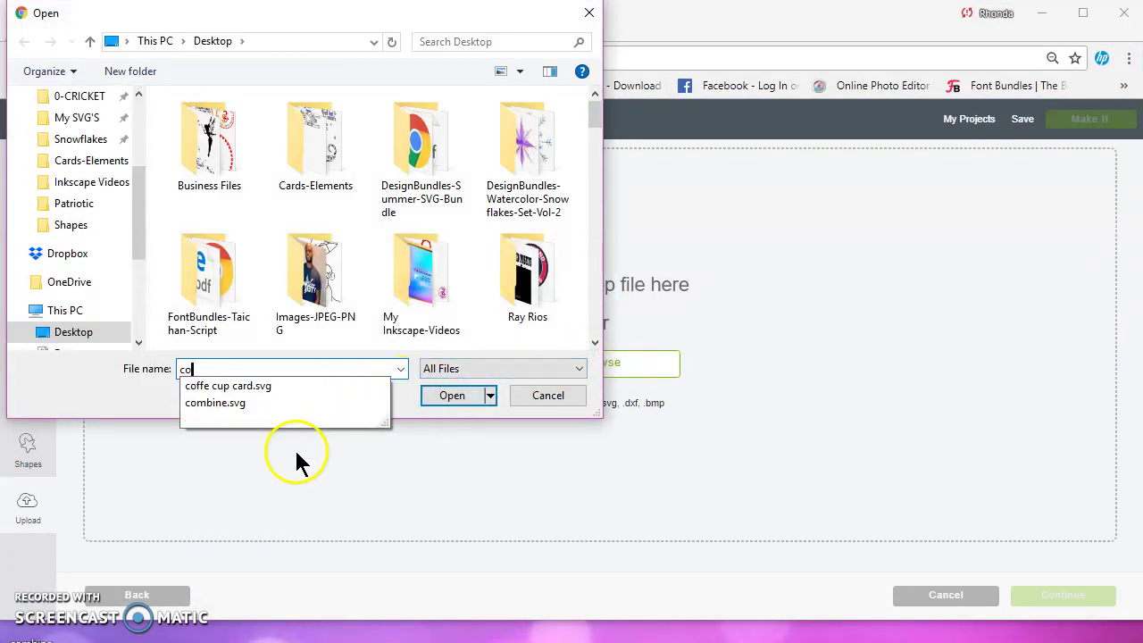
{"action": "type", "text": "m"}
{"action": "left_click", "coordinate": [243, 389]}
{"action": "left_click", "coordinate": [455, 396]}
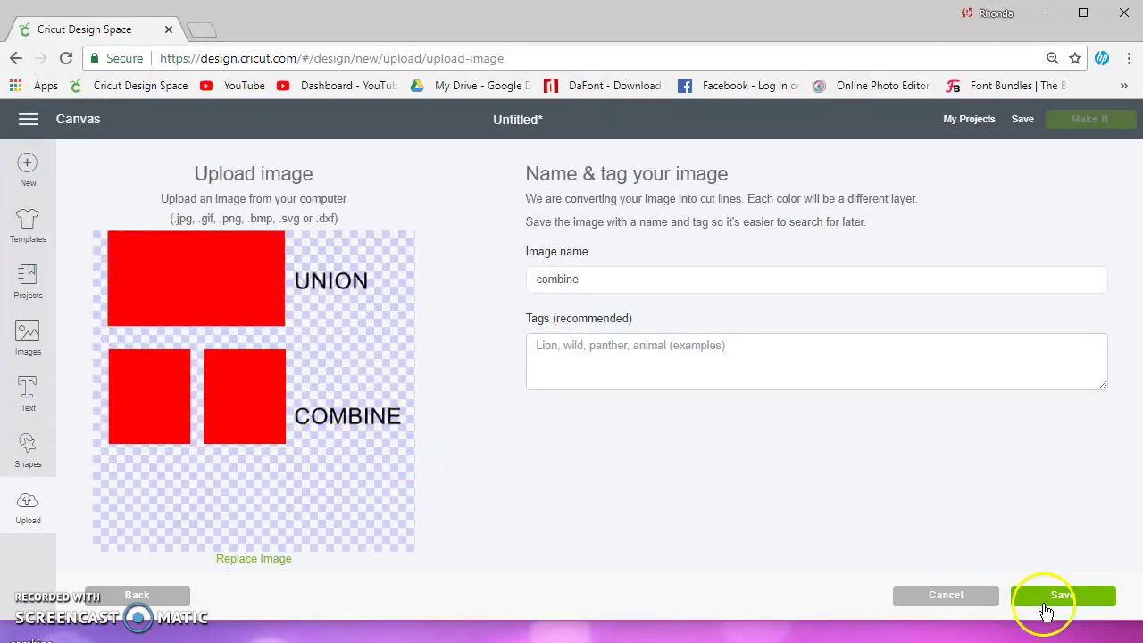
{"action": "left_click", "coordinate": [1061, 596]}
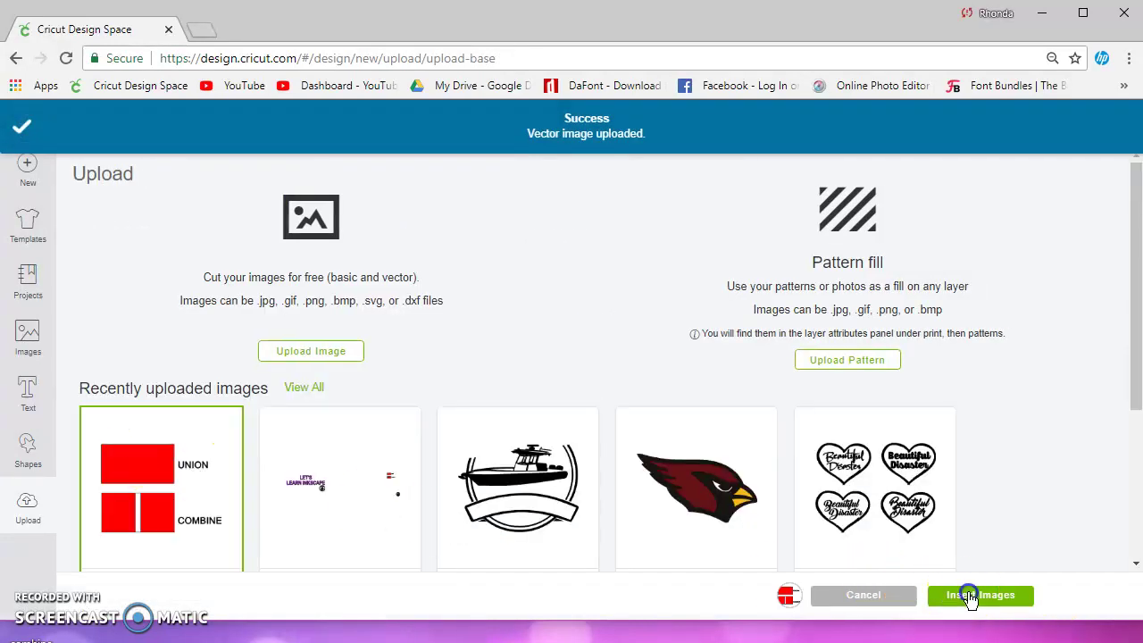
Insert the combine image onto the canvas and position it at X 0, Y 0
{"action": "left_click", "coordinate": [453, 492]}
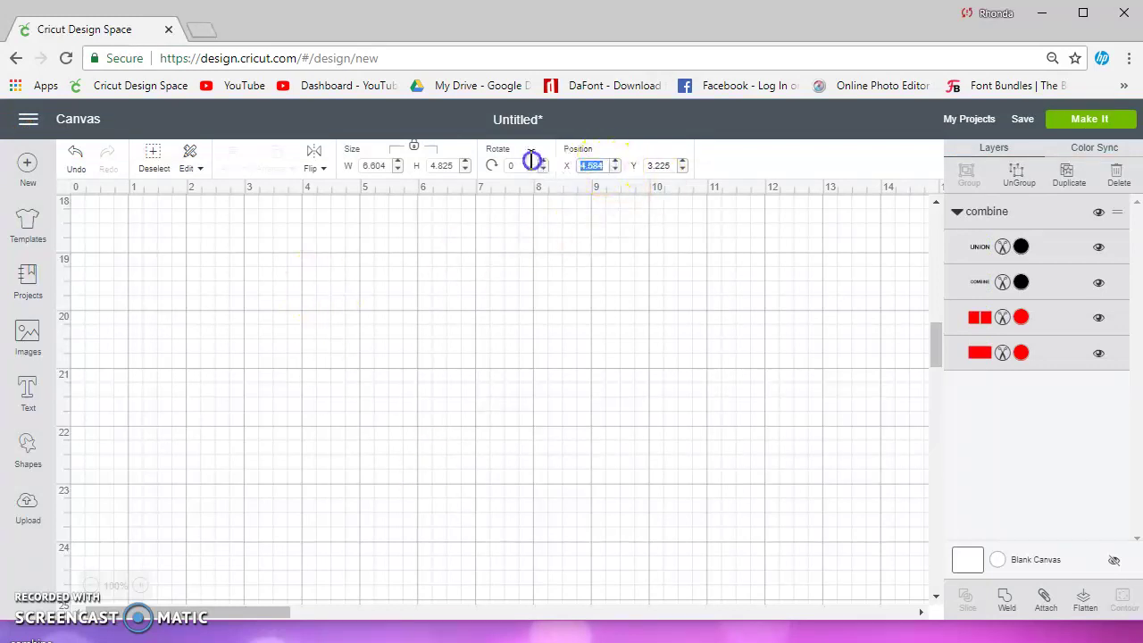
{"action": "type", "text": "0"}
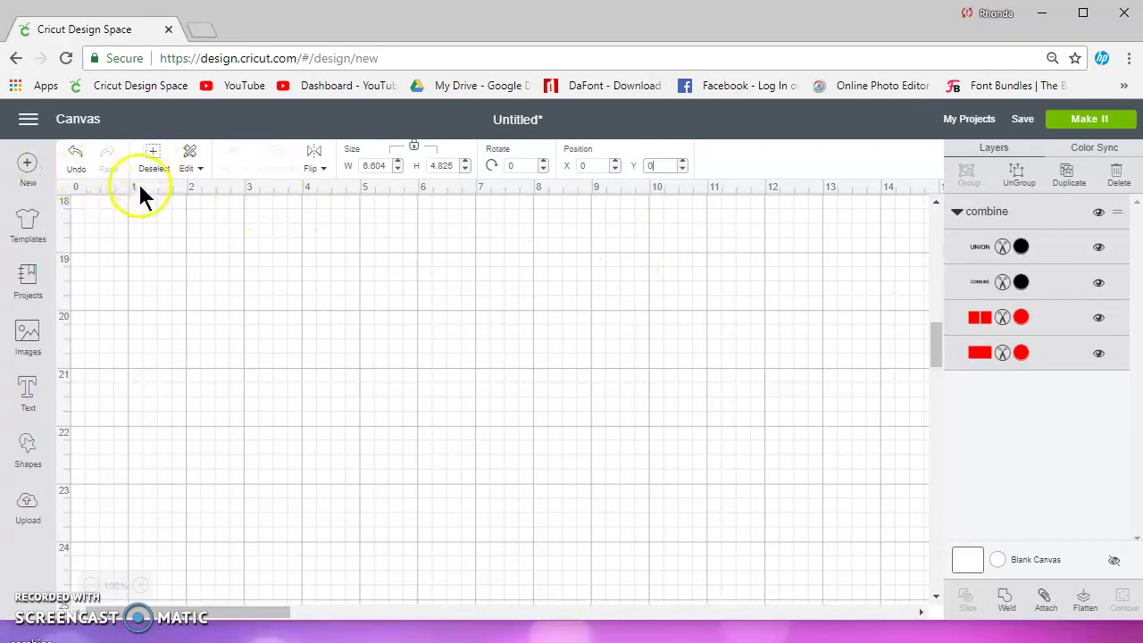
{"action": "key", "text": "Return"}
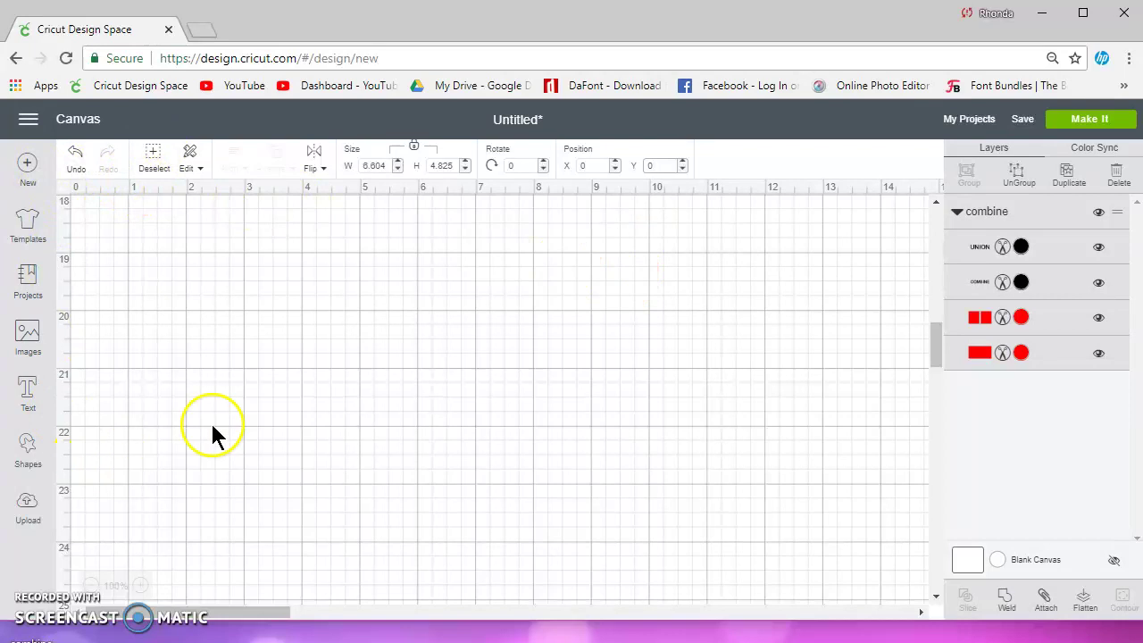
{"action": "left_click", "coordinate": [1058, 356]}
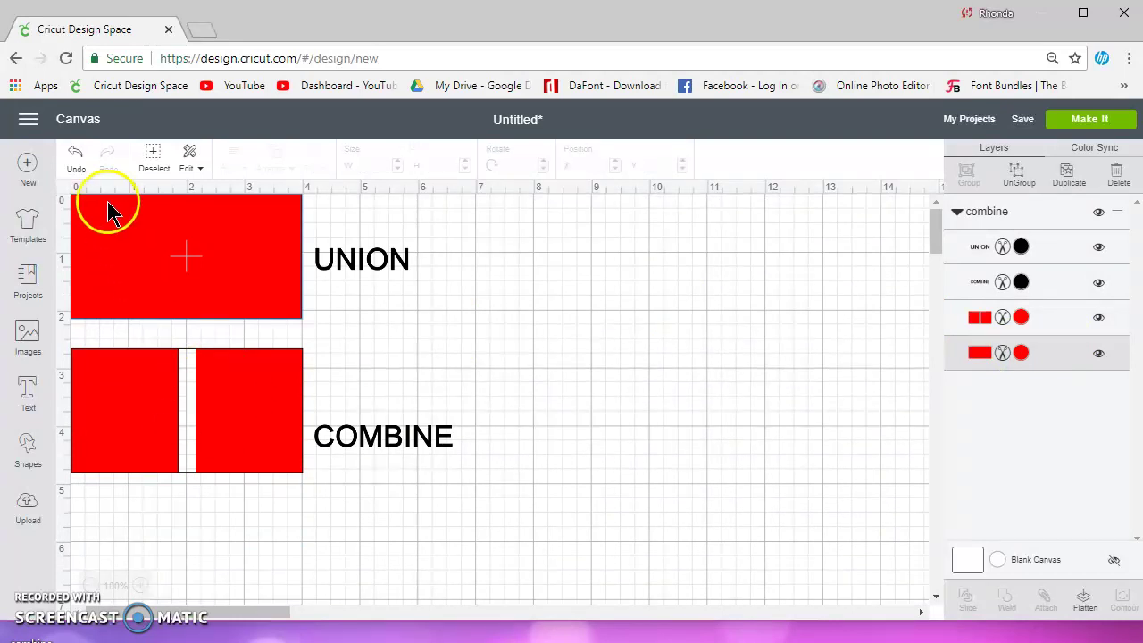
Ungroup the design into four layers and drag both red shapes off to the right
{"action": "left_click", "coordinate": [1016, 175]}
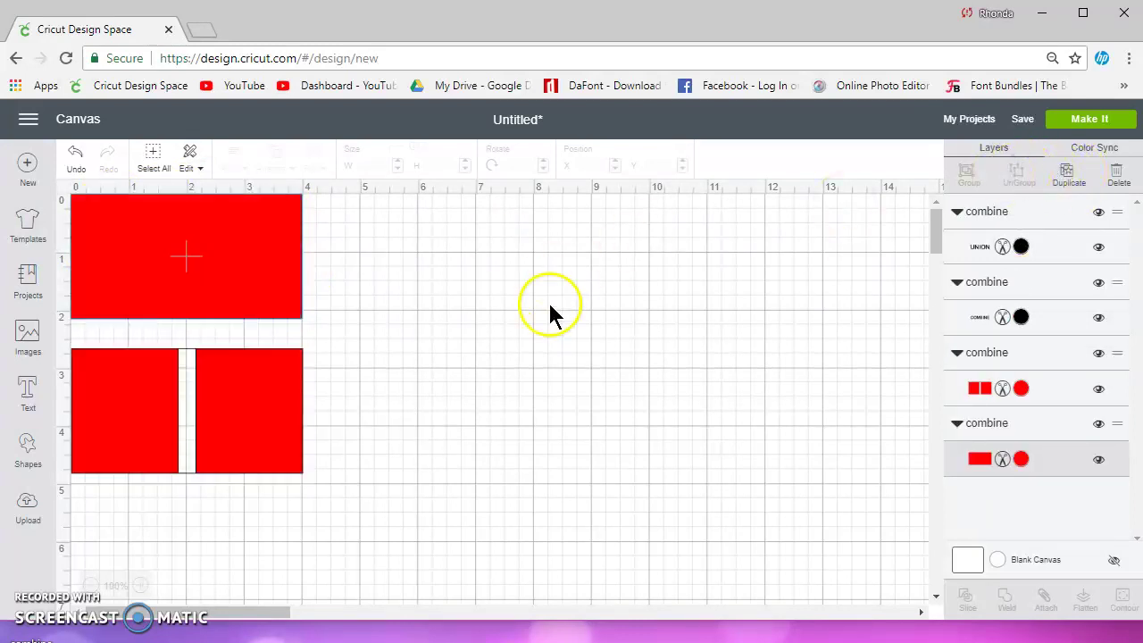
{"action": "left_click", "coordinate": [286, 312]}
{"action": "left_click_drag", "start_coordinate": [227, 280], "coordinate": [696, 292]}
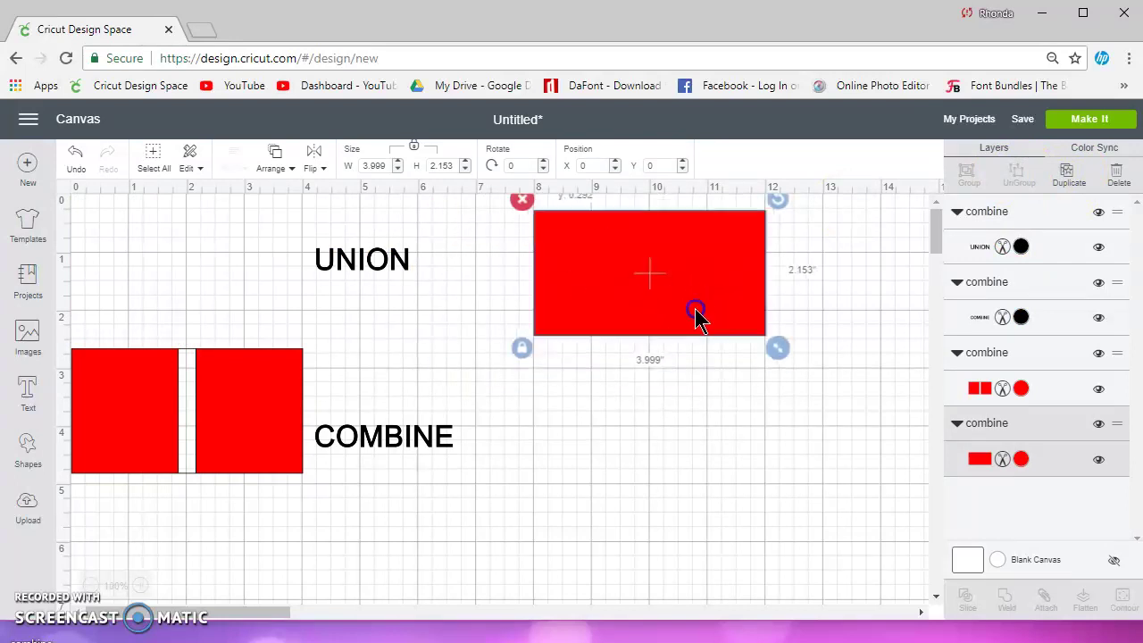
{"action": "left_click_drag", "start_coordinate": [251, 397], "coordinate": [727, 417]}
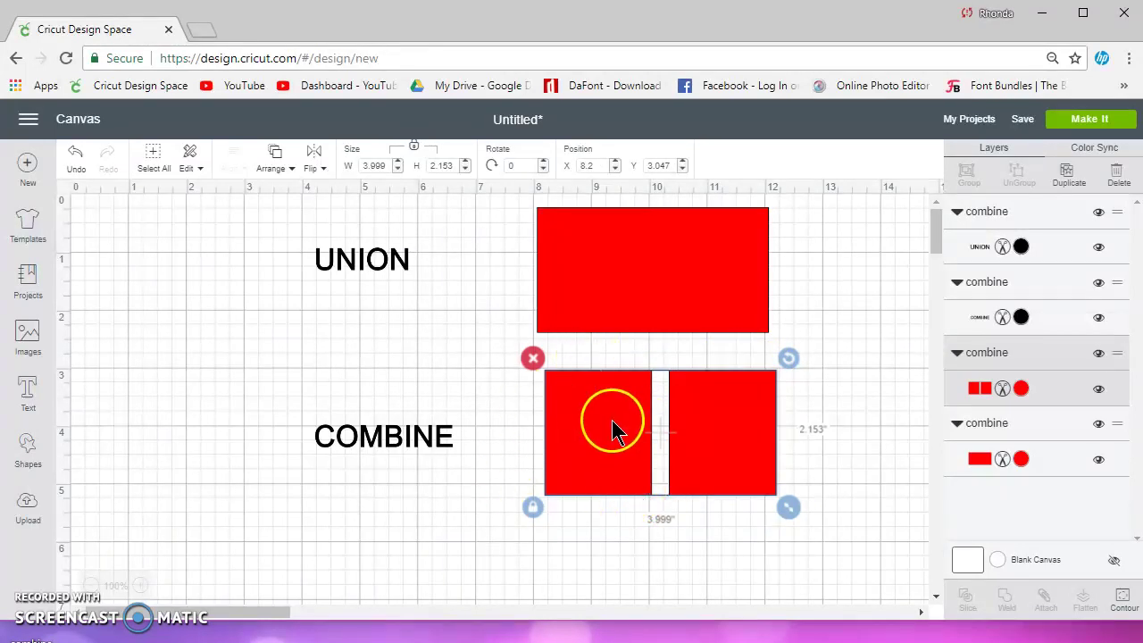
Move the UNION rectangle and split COMBINE shape back beside their words, nudging UNION right
{"action": "left_click_drag", "start_coordinate": [684, 303], "coordinate": [229, 304]}
{"action": "left_click_drag", "start_coordinate": [738, 462], "coordinate": [283, 458]}
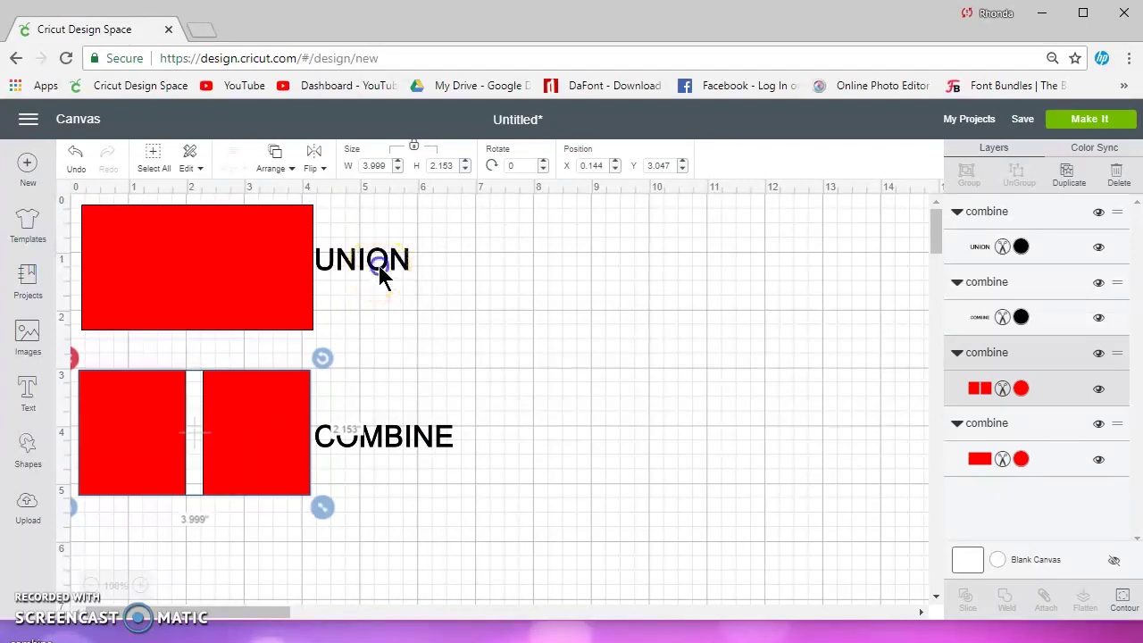
{"action": "left_click_drag", "start_coordinate": [380, 275], "coordinate": [396, 275]}
{"action": "left_click", "coordinate": [482, 337]}
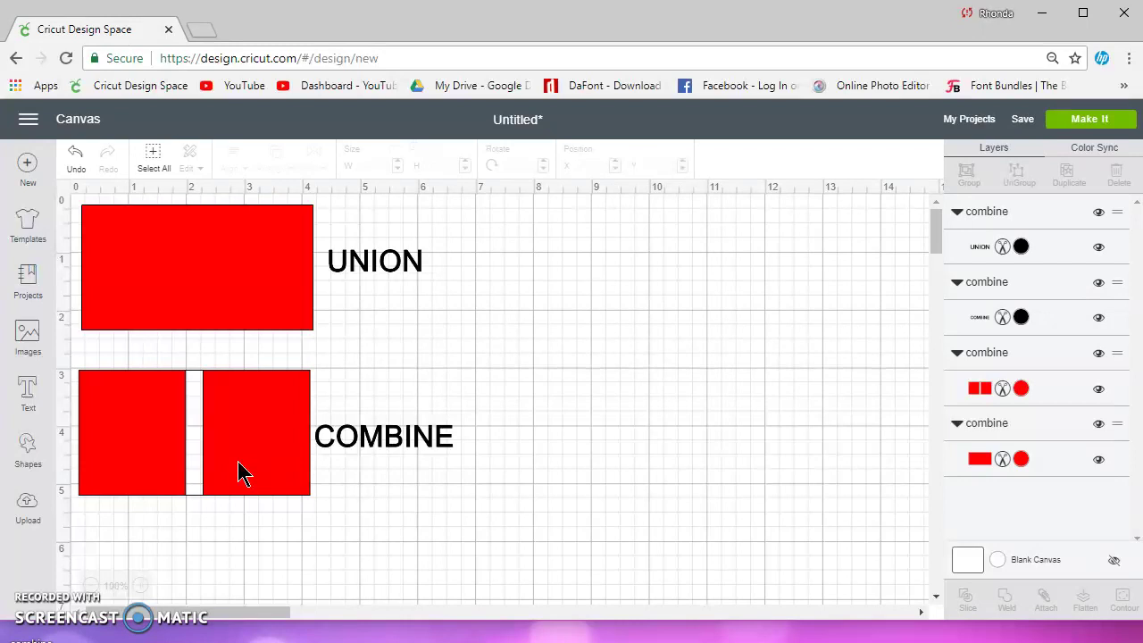
Nudge the UNION rectangle to about X 0.306, Y 0.292, closer to its word
{"action": "left_click", "coordinate": [208, 384]}
{"action": "left_click", "coordinate": [208, 304]}
{"action": "left_click", "coordinate": [288, 429]}
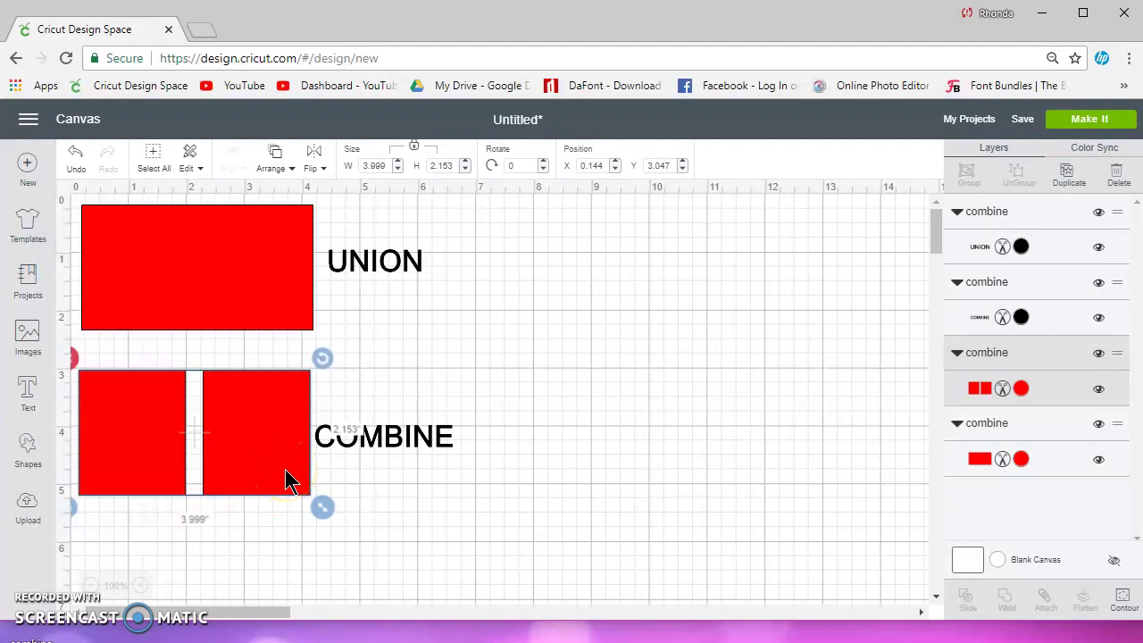
{"action": "left_click", "coordinate": [239, 243]}
{"action": "mouse_move", "coordinate": [244, 251]}
{"action": "left_mouse_down"}
{"action": "mouse_move", "coordinate": [265, 258]}
{"action": "mouse_move", "coordinate": [245, 256]}
{"action": "mouse_move", "coordinate": [253, 262]}
{"action": "left_mouse_up"}
{"action": "left_click", "coordinate": [498, 313]}
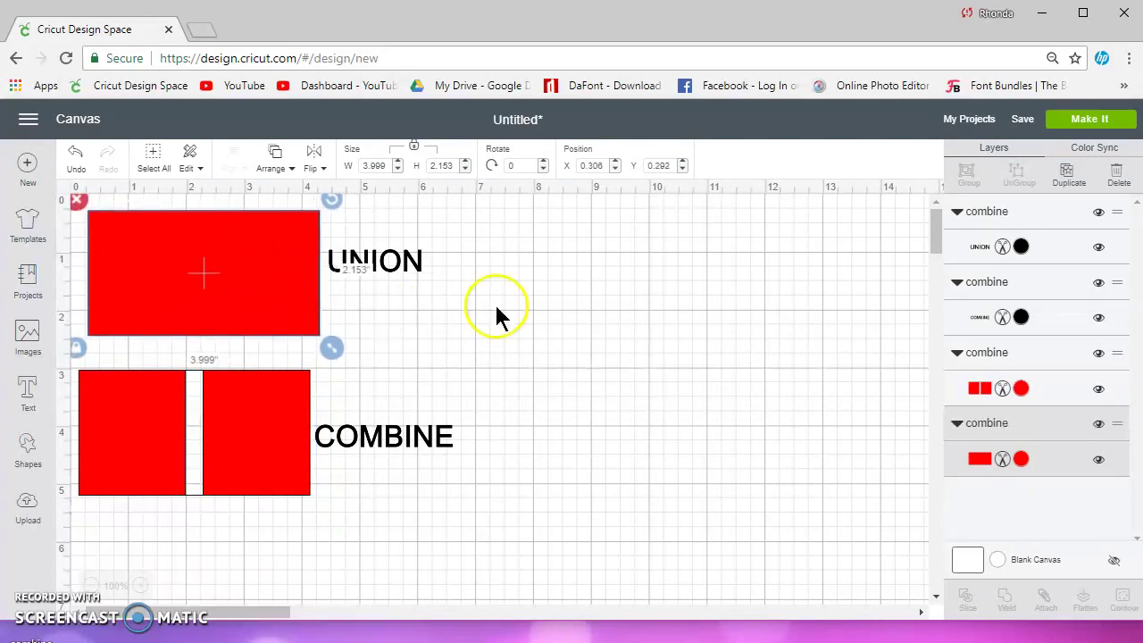
{"action": "left_click", "coordinate": [500, 322]}
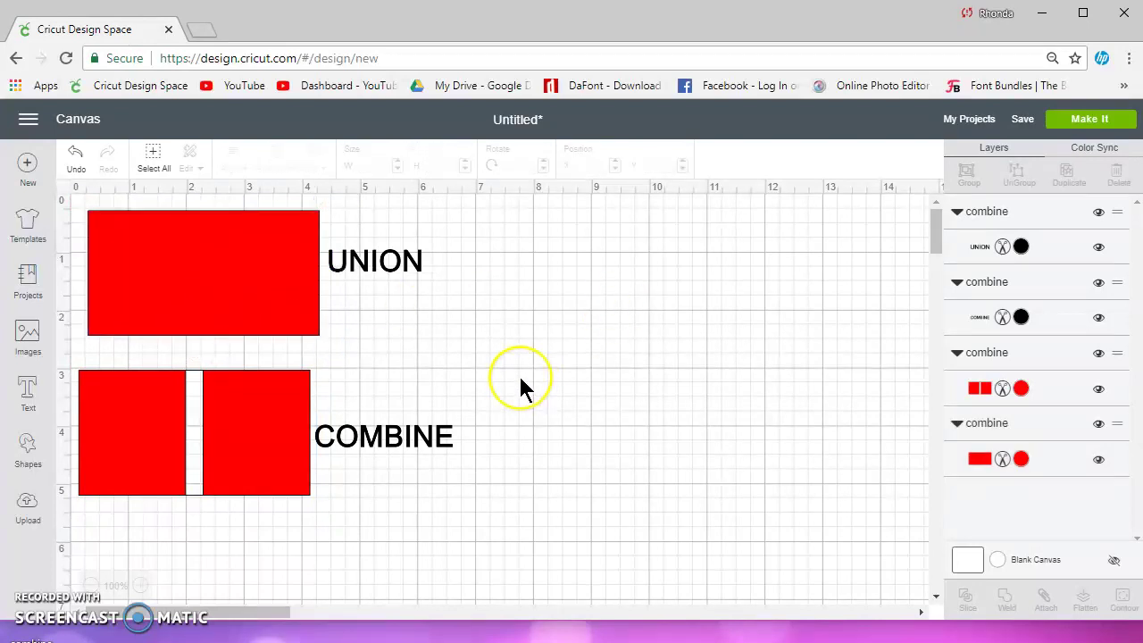